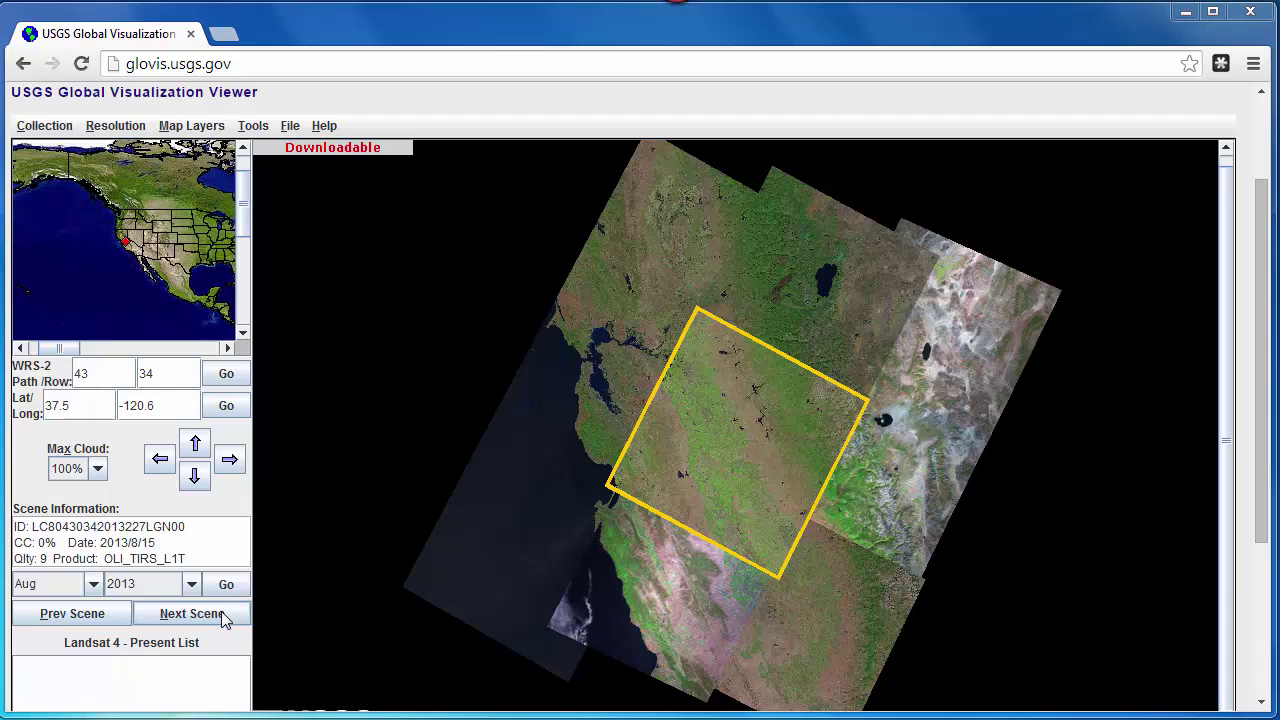
Step through the 2013 path 43/row 34 scenes from 8/23 to the 2013/10/2 Landsat 8 scene.
click(224, 620)
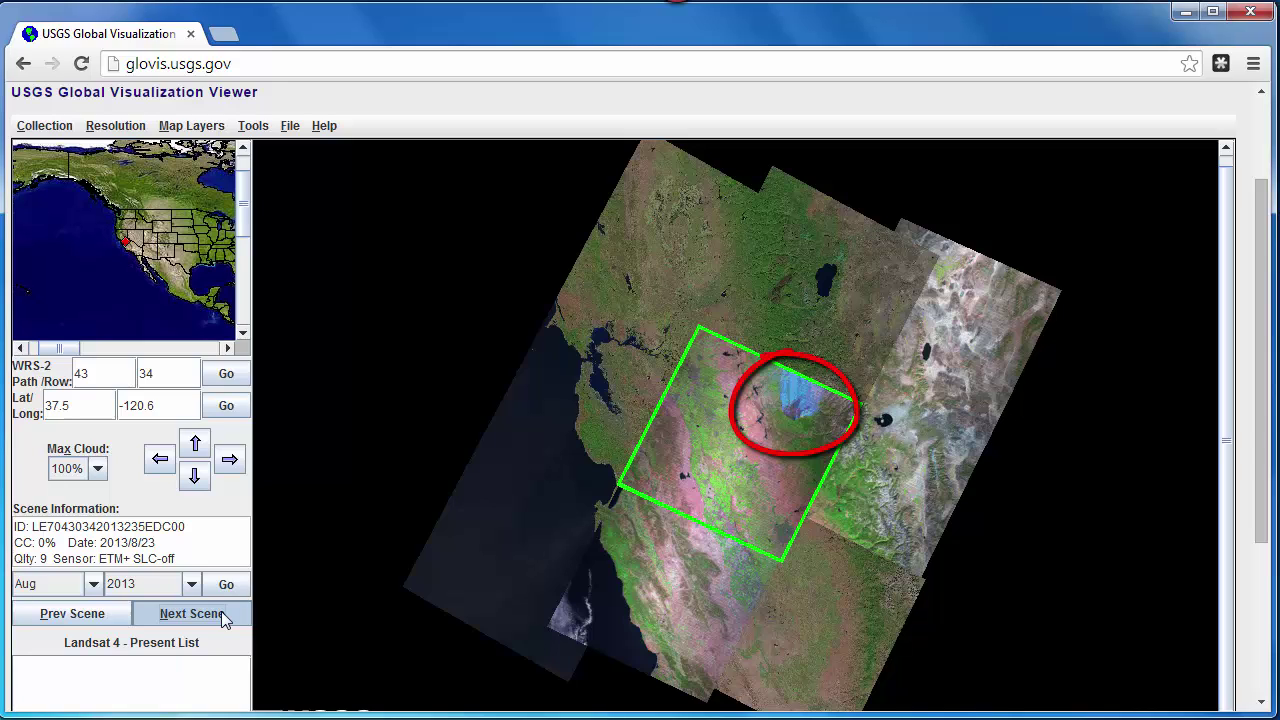
click(224, 620)
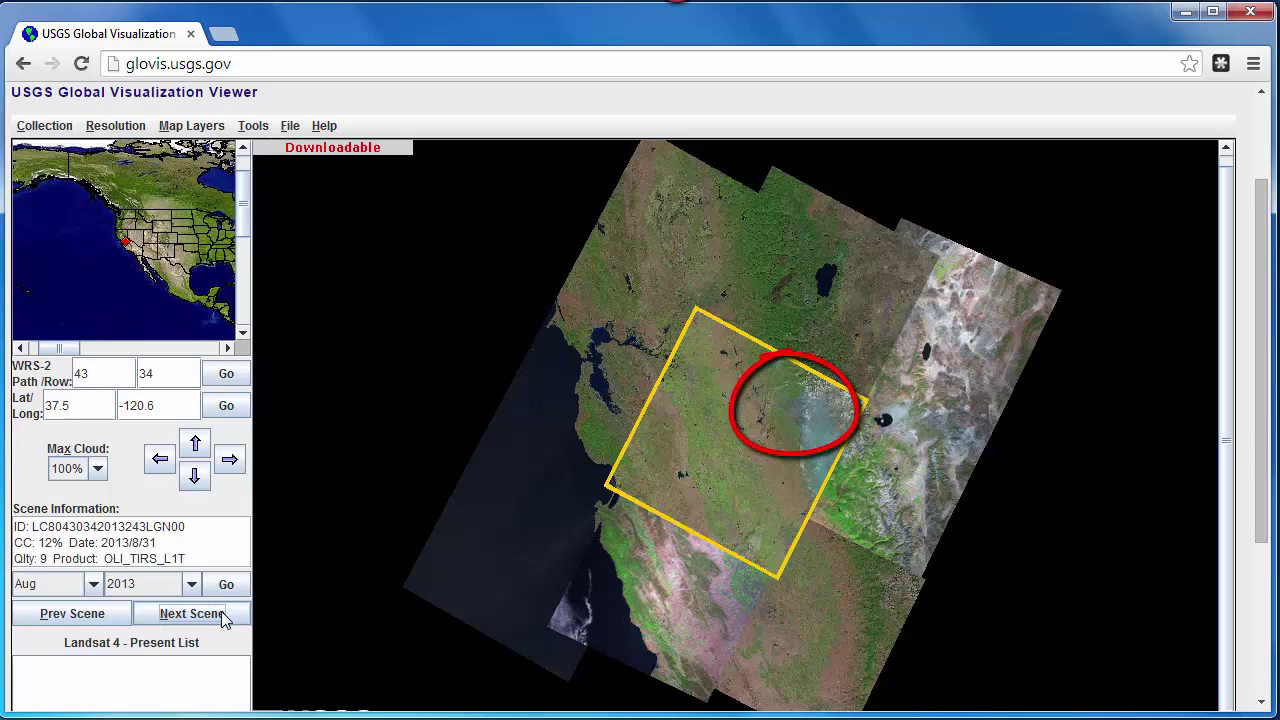
click(224, 620)
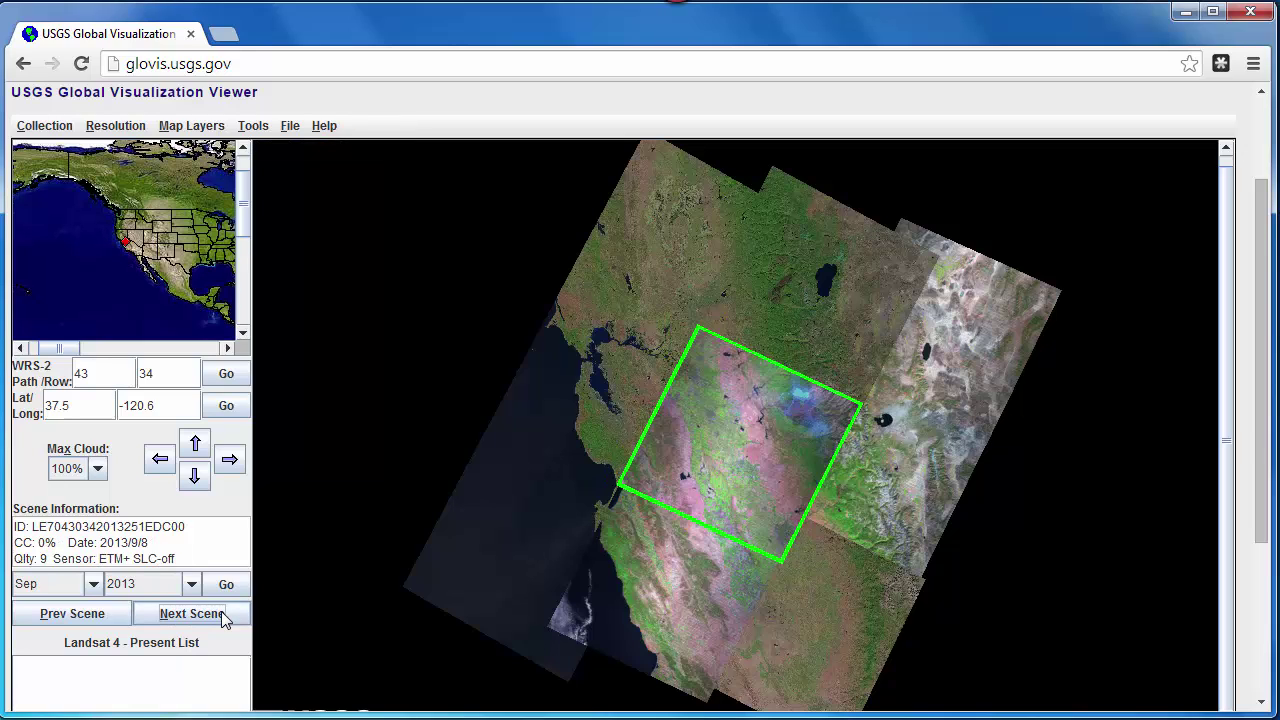
click(224, 620)
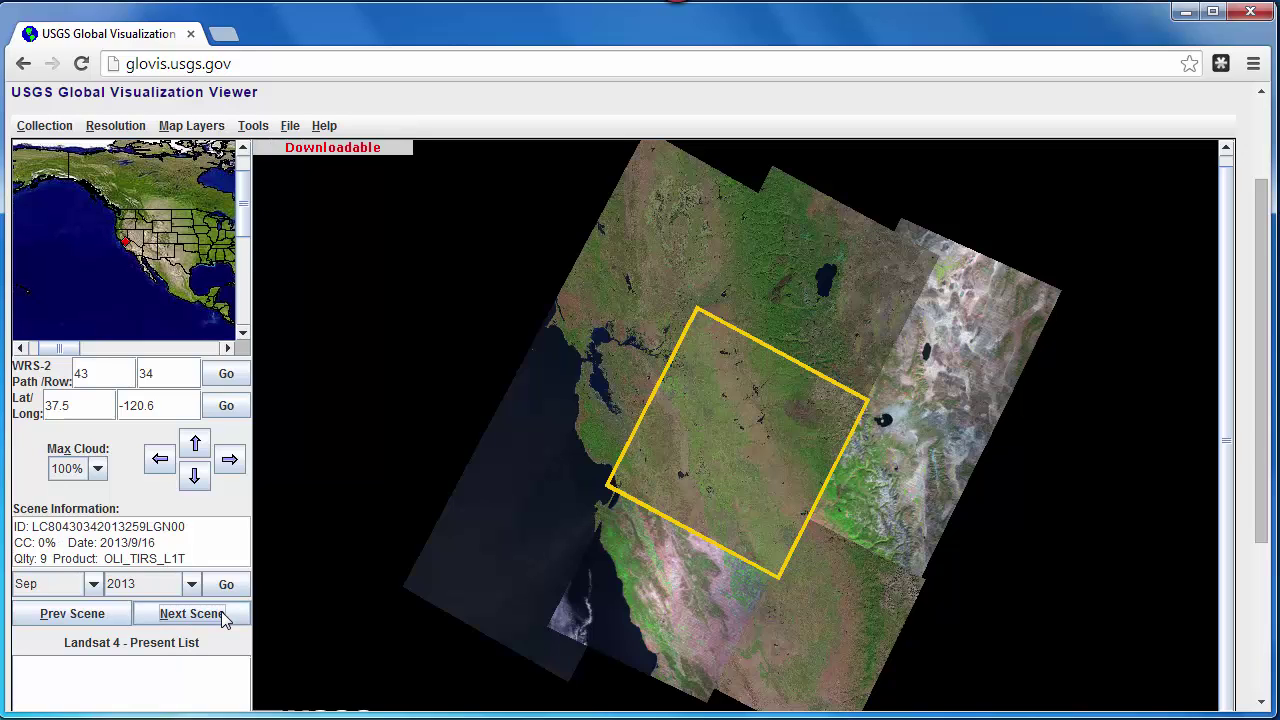
click(224, 620)
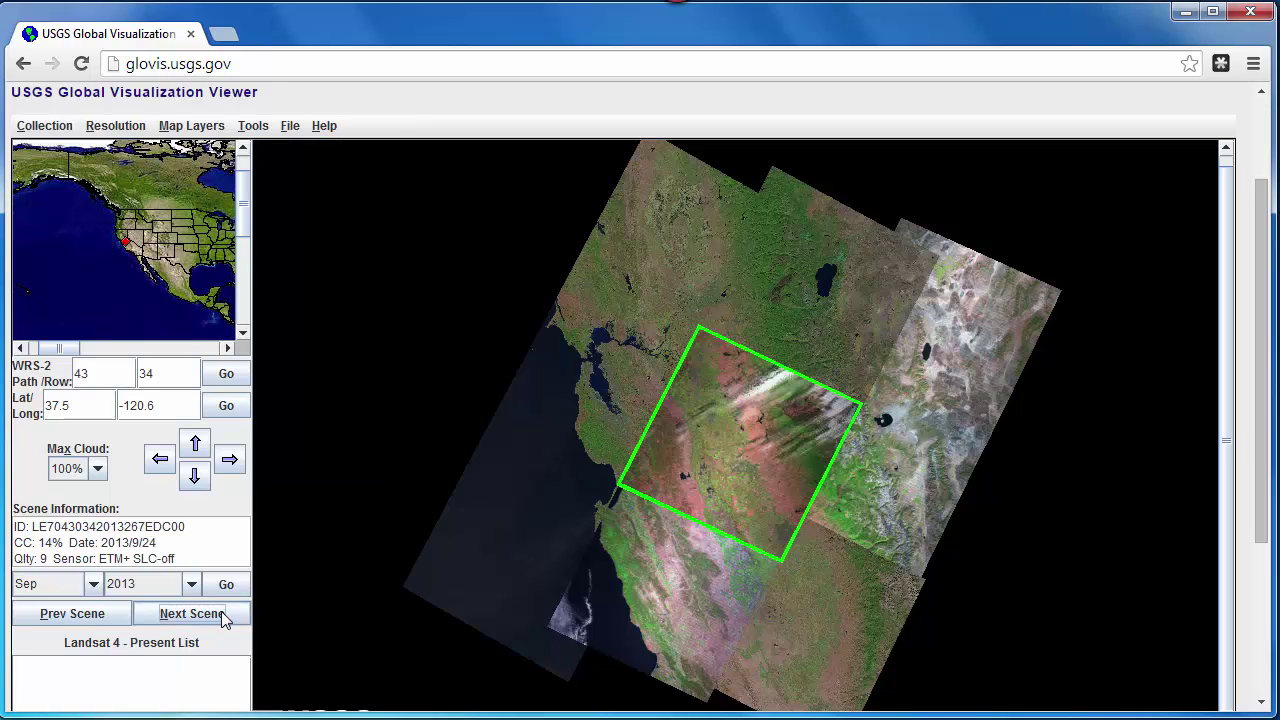
click(224, 620)
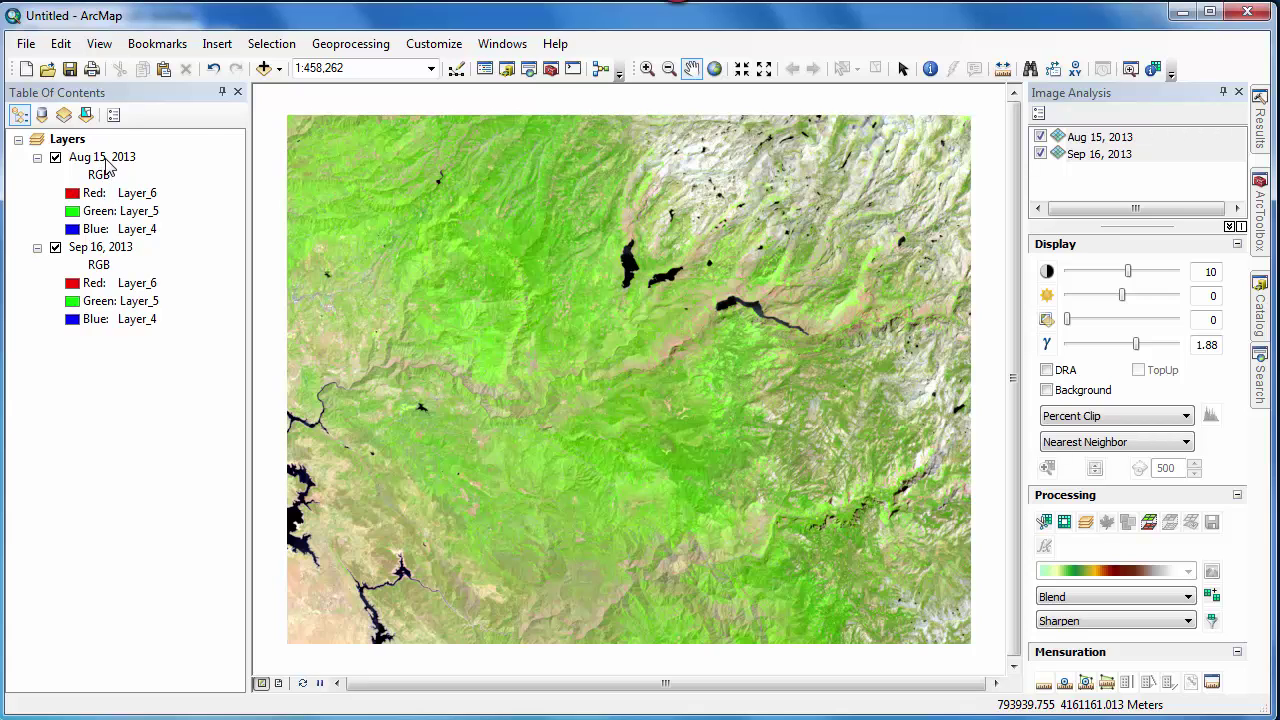
Toggle the Aug 15, 2013 image off and back on to reveal the burn scar.
click(106, 163)
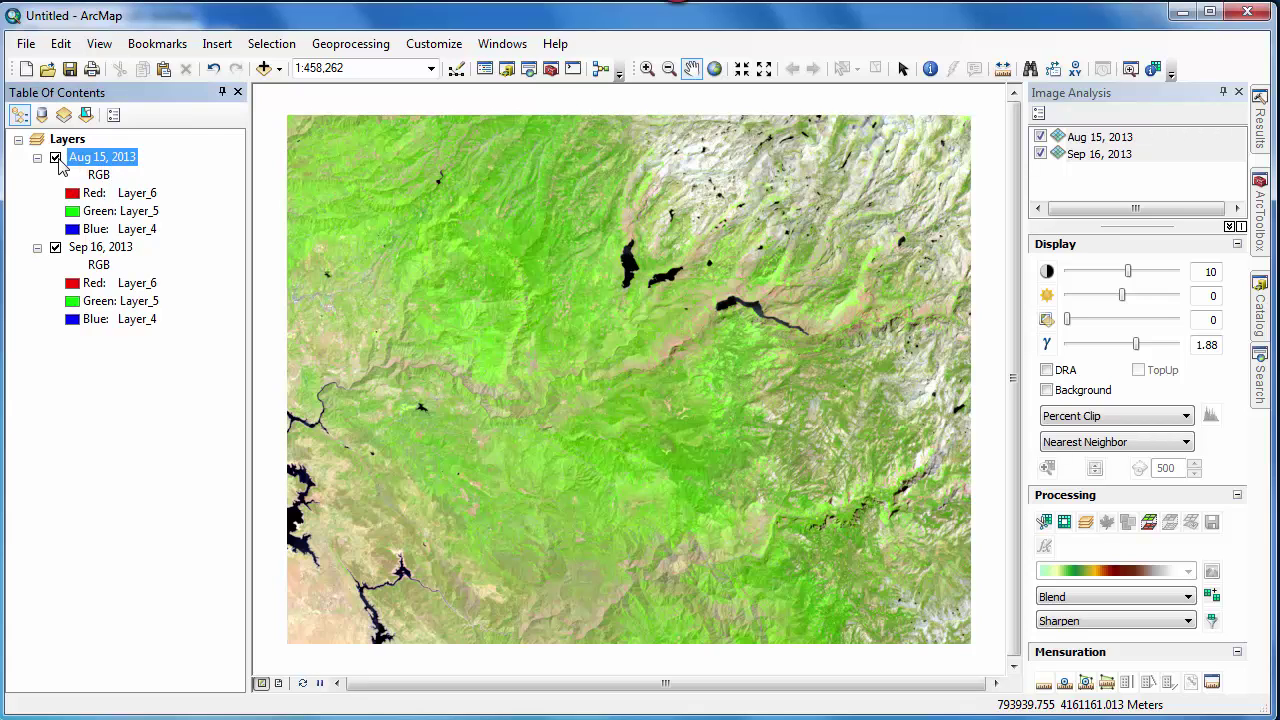
click(56, 158)
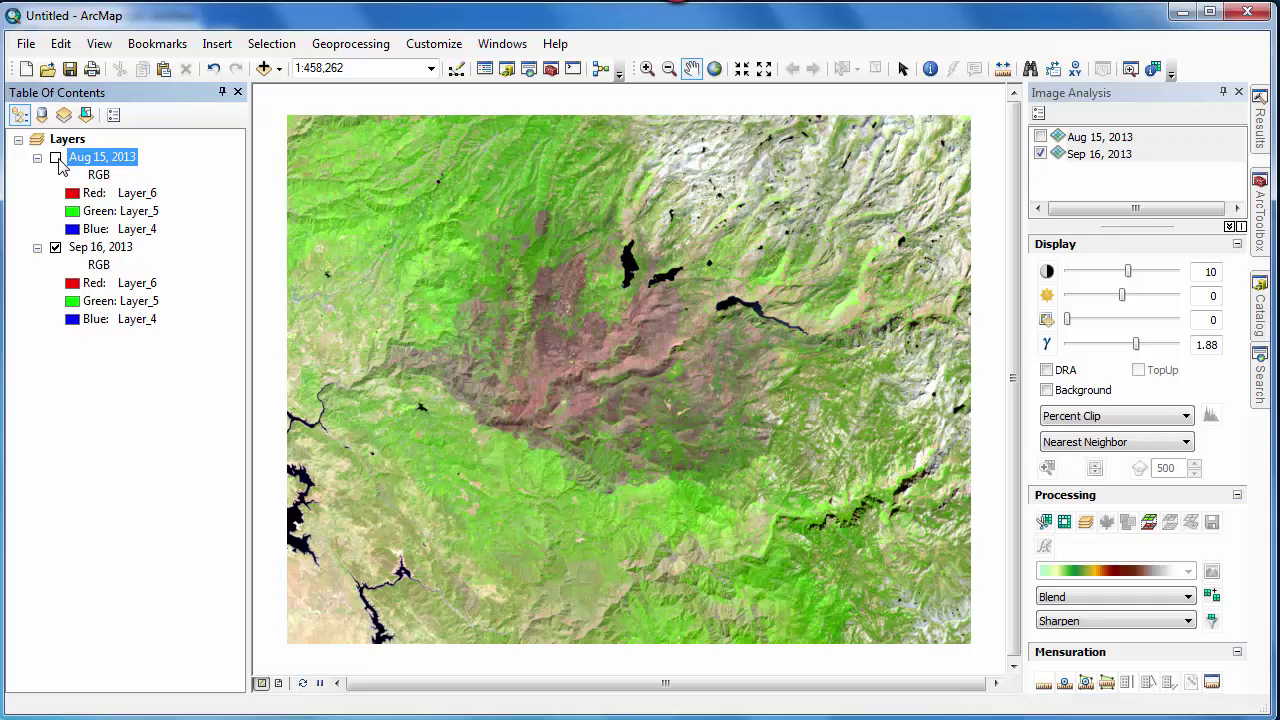
click(56, 158)
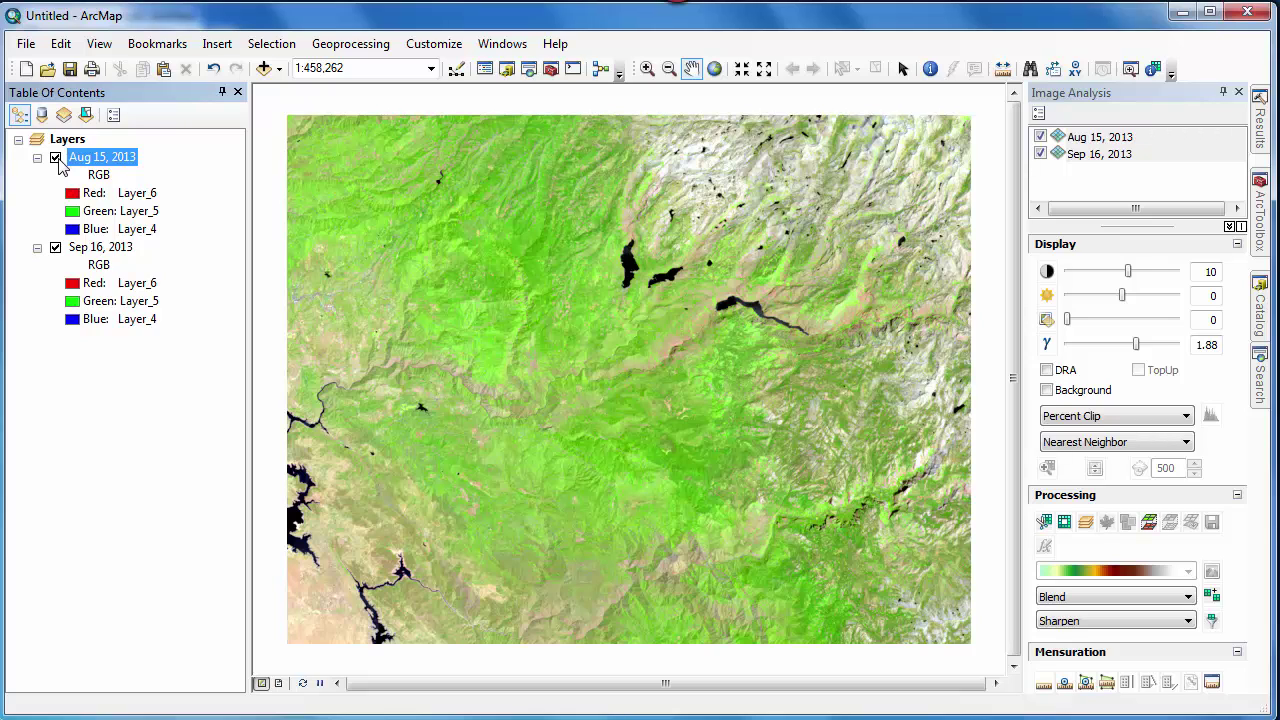
Swipe the Aug 15 image against Sep 16, then select both 2013 images for analysis.
click(1100, 138)
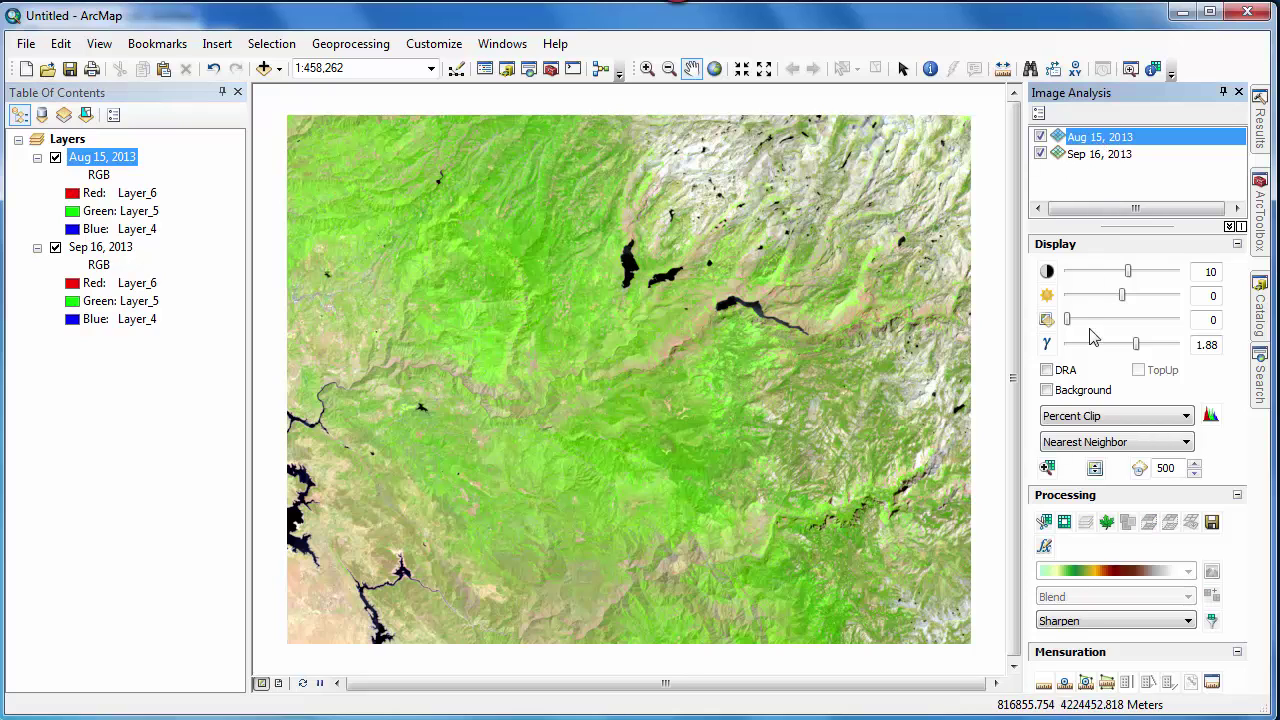
click(1095, 476)
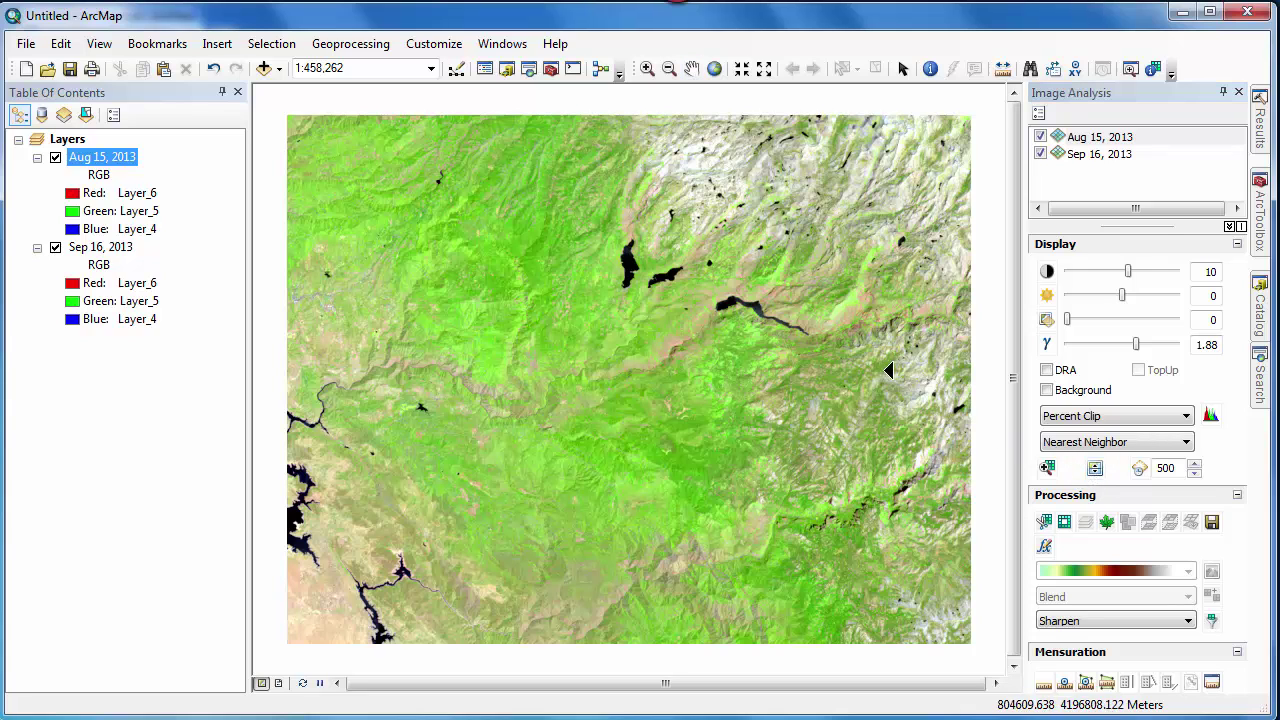
drag(605, 122, 580, 197)
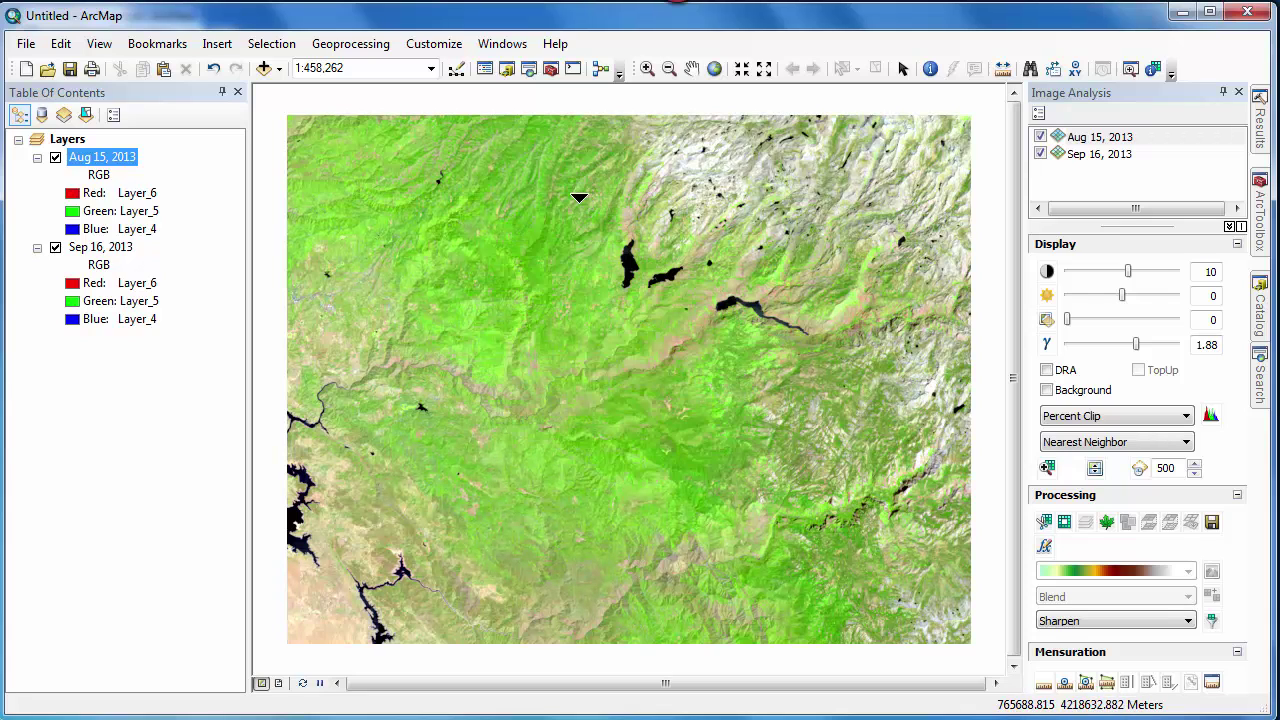
mouse_move(337, 349)
mouse_down()
mouse_move(948, 333)
mouse_move(354, 309)
mouse_up()
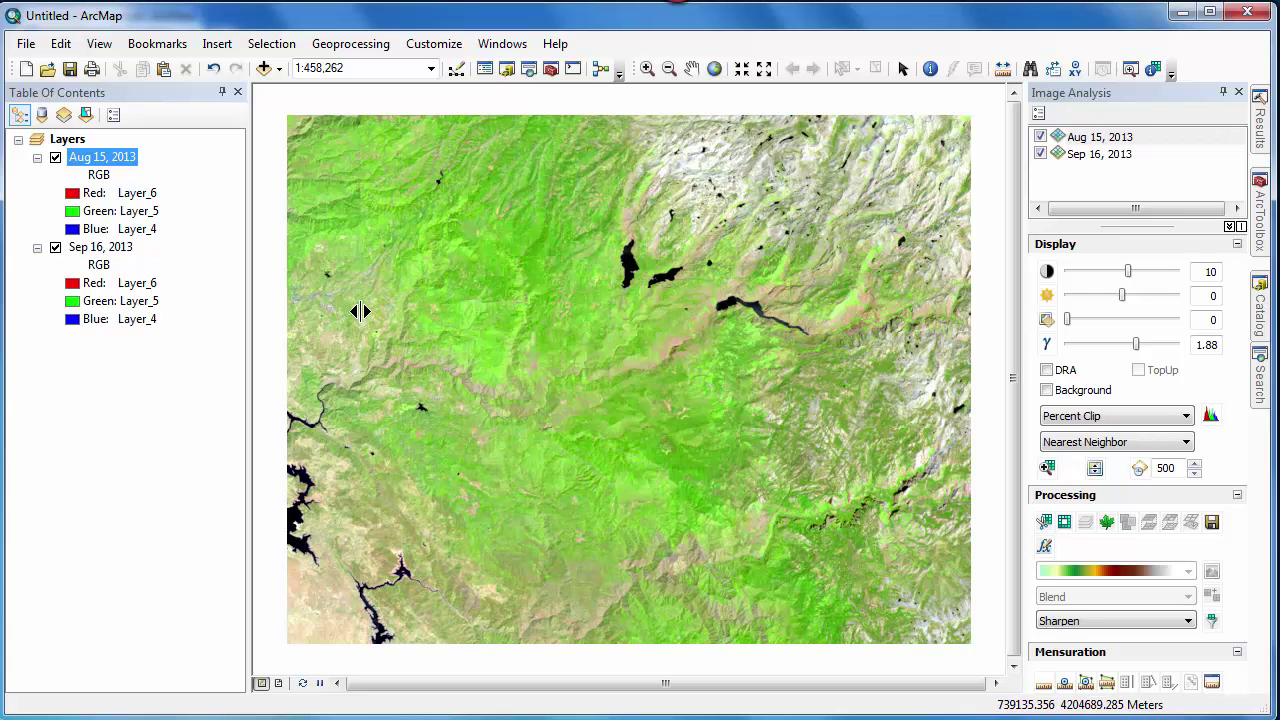
click(1088, 143)
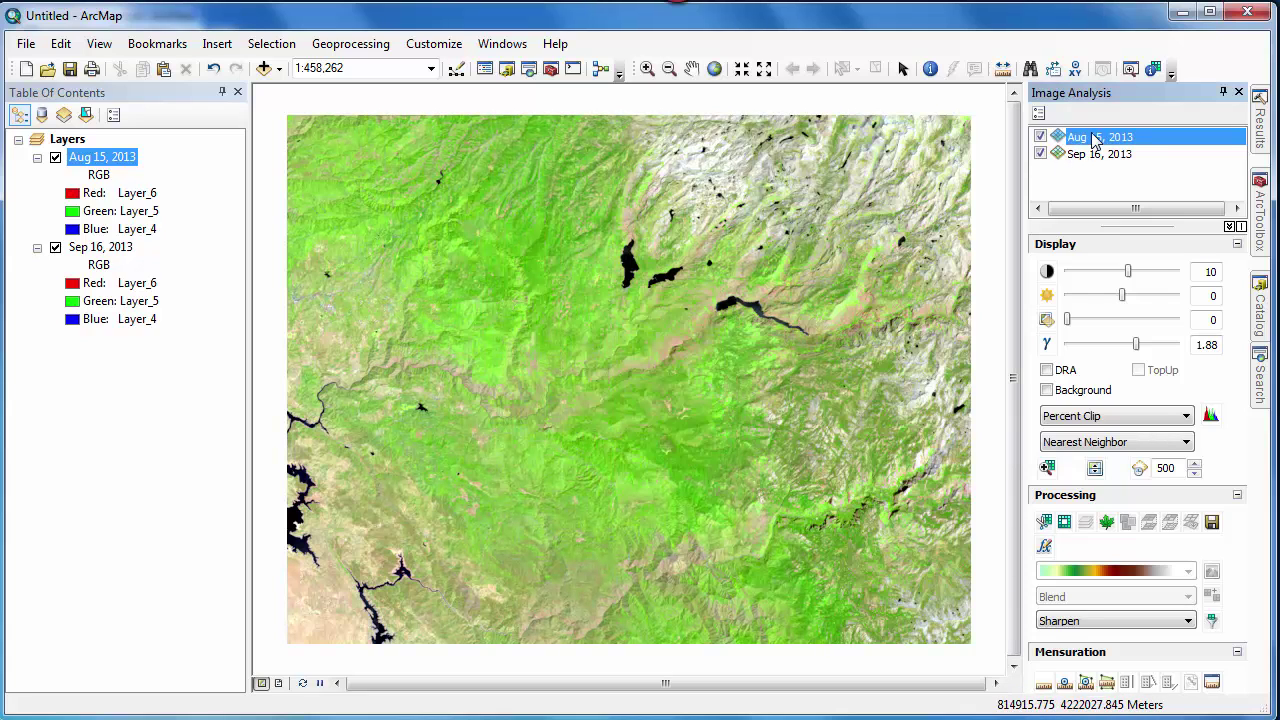
shift+click(1096, 157)
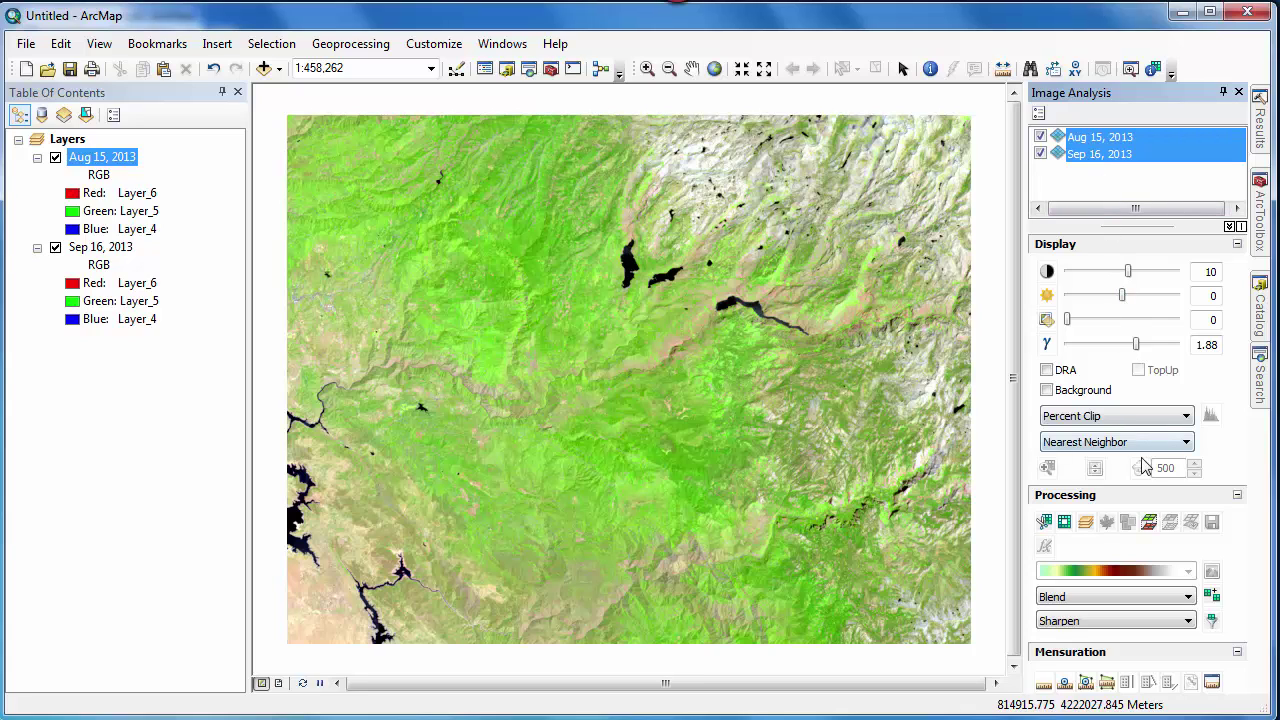
Compute the Aug 15/Sep 16 difference image and rename the new layer 'Difference'.
click(1150, 528)
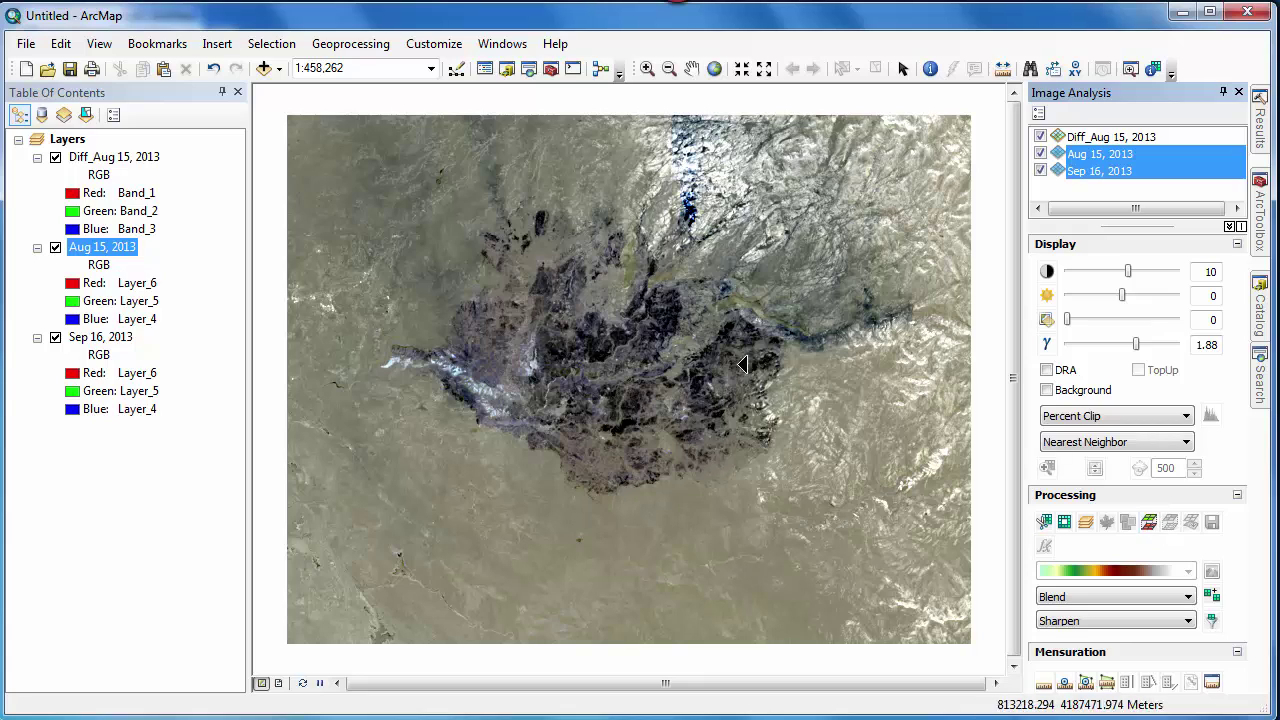
click(124, 161)
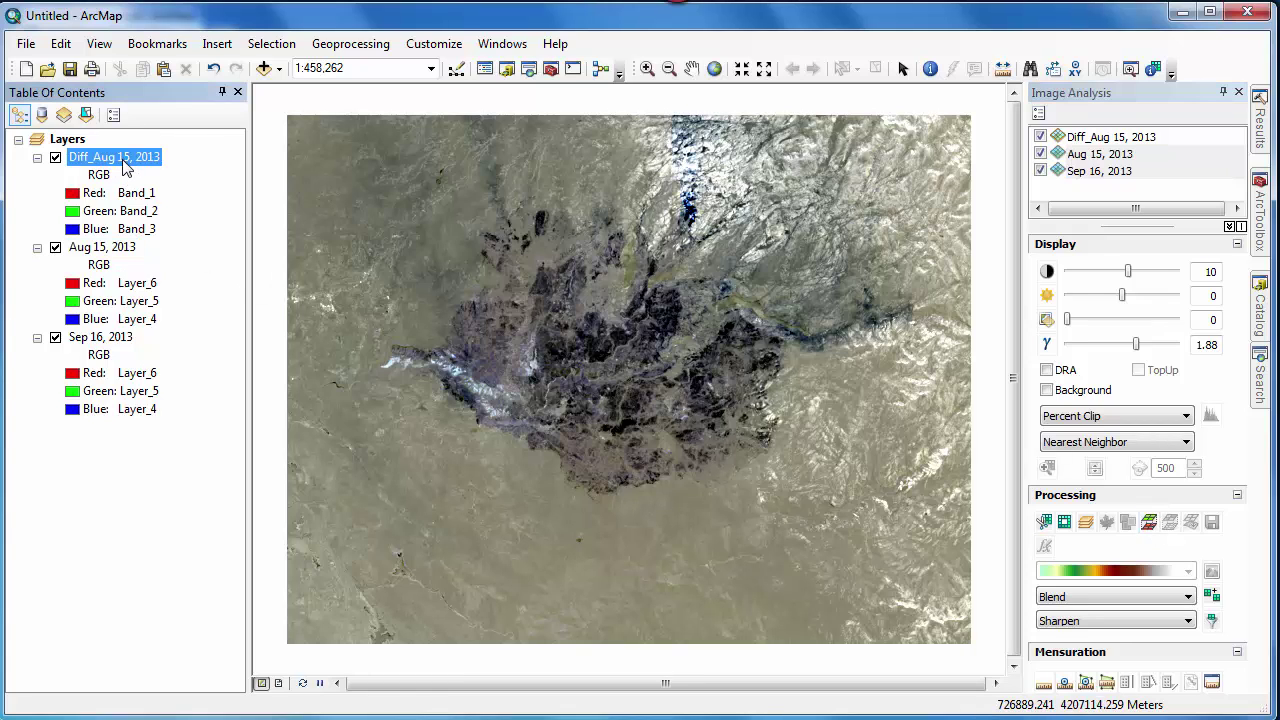
click(131, 163)
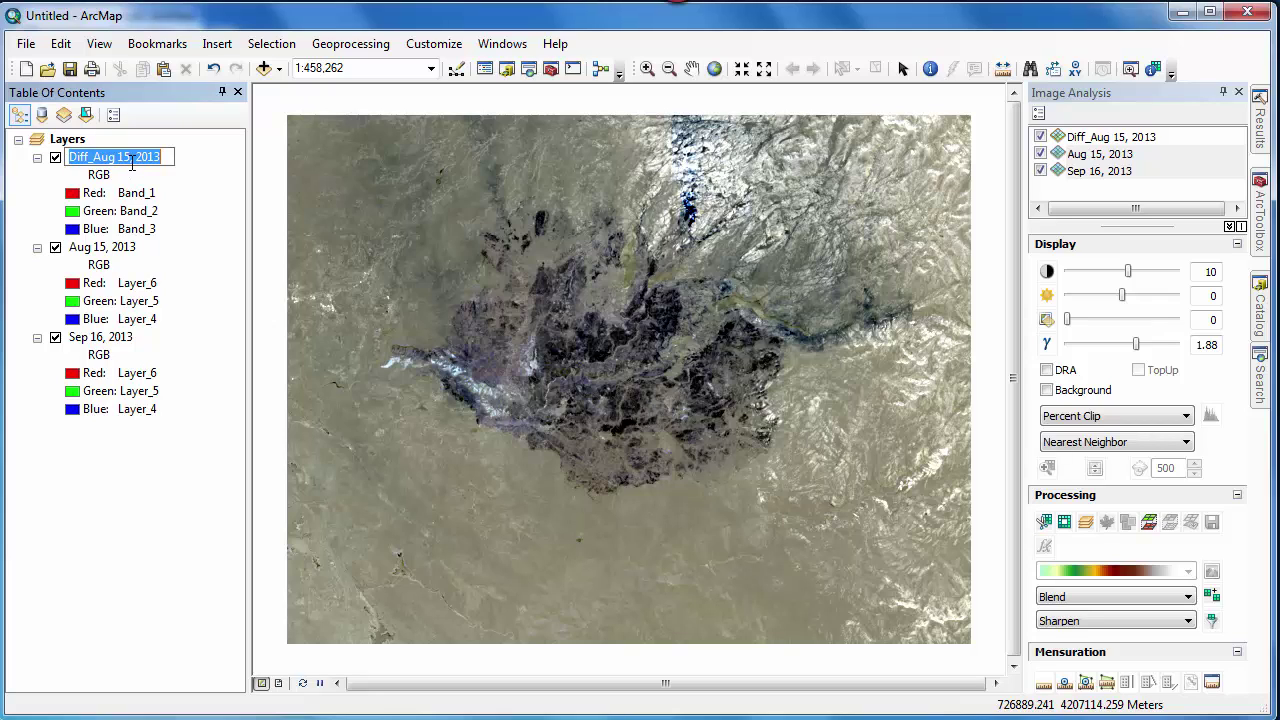
text(Difference)
key(Return)
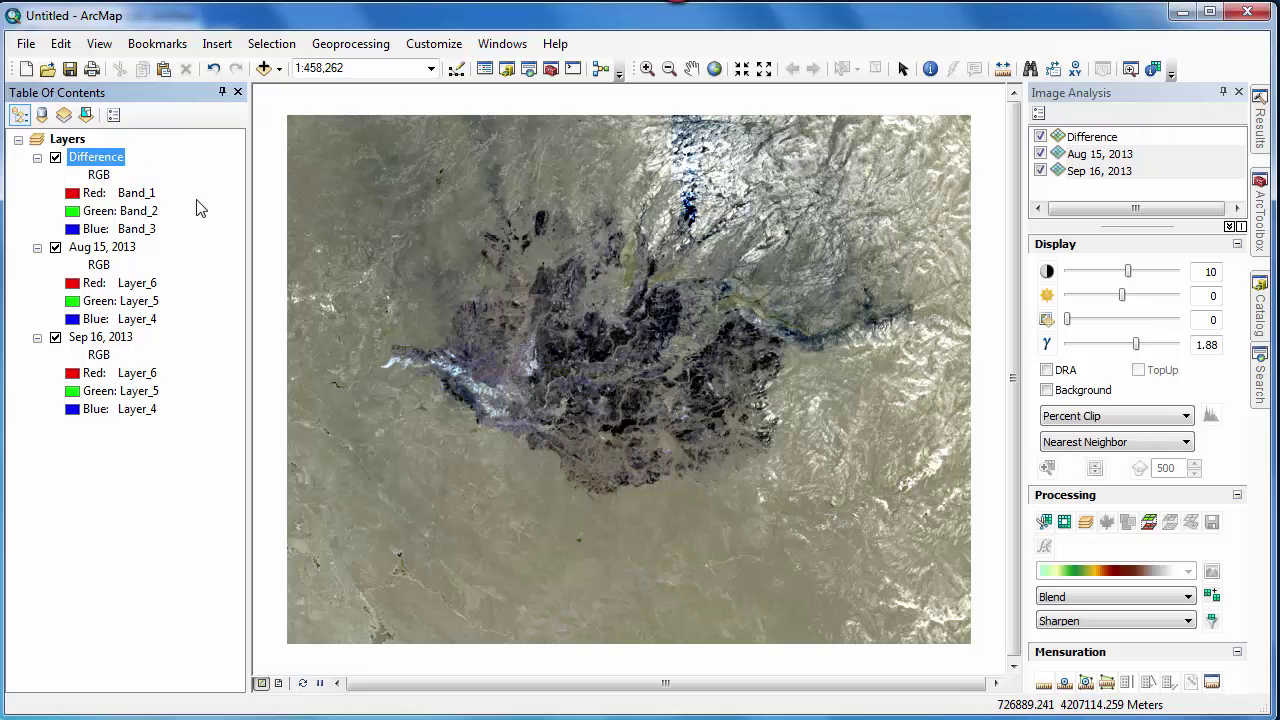
Set the Difference layer's RGB symbology to Band_6, Band_5 and Band_4.
double_click(99, 160)
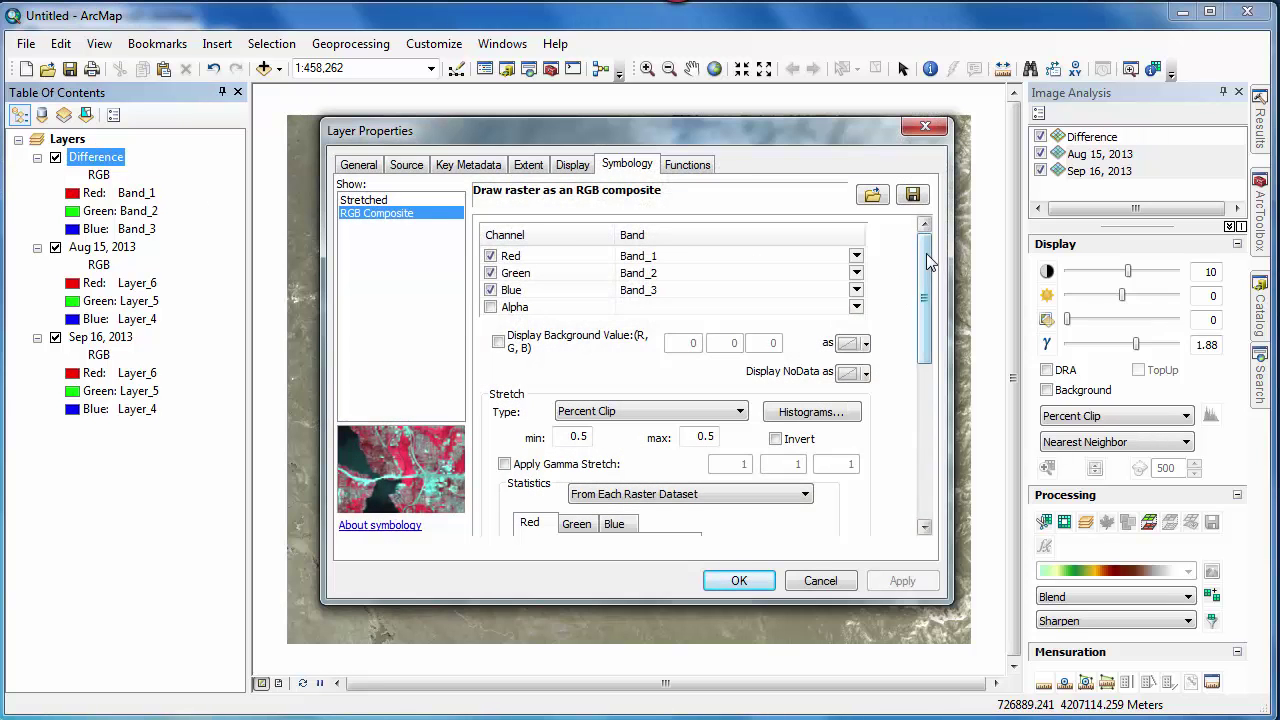
click(856, 256)
click(777, 371)
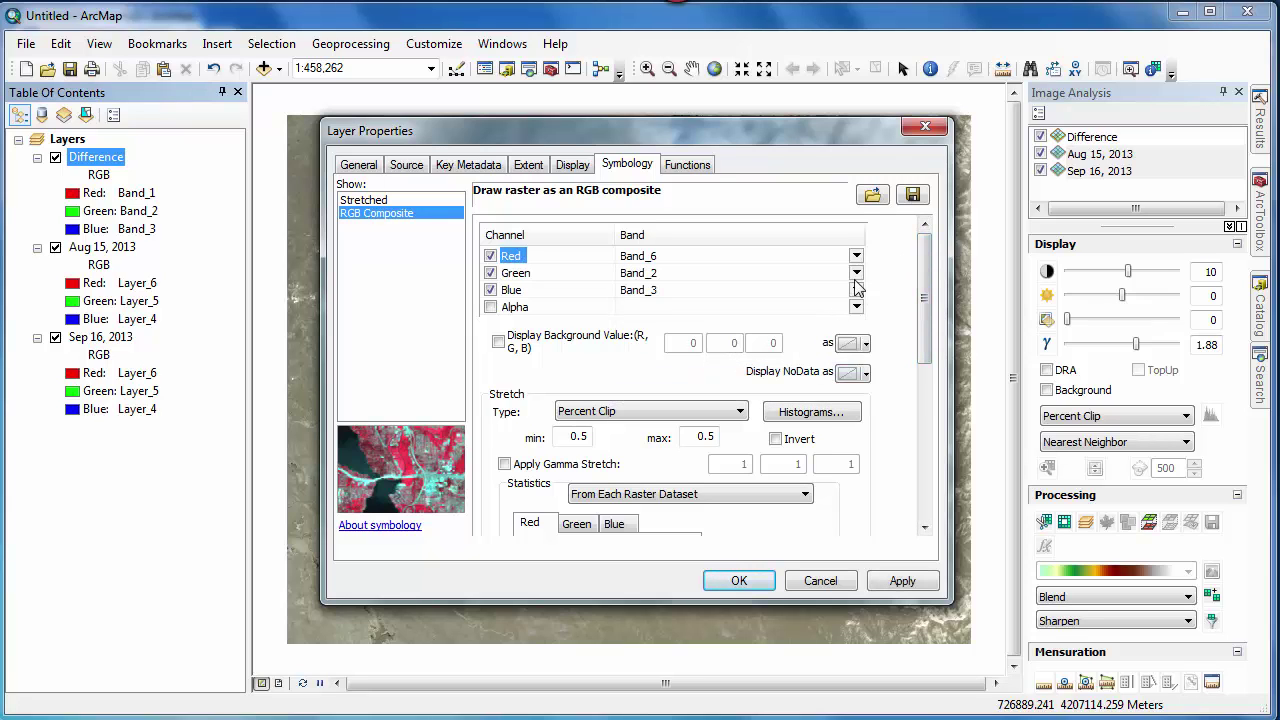
click(856, 273)
click(697, 370)
click(856, 290)
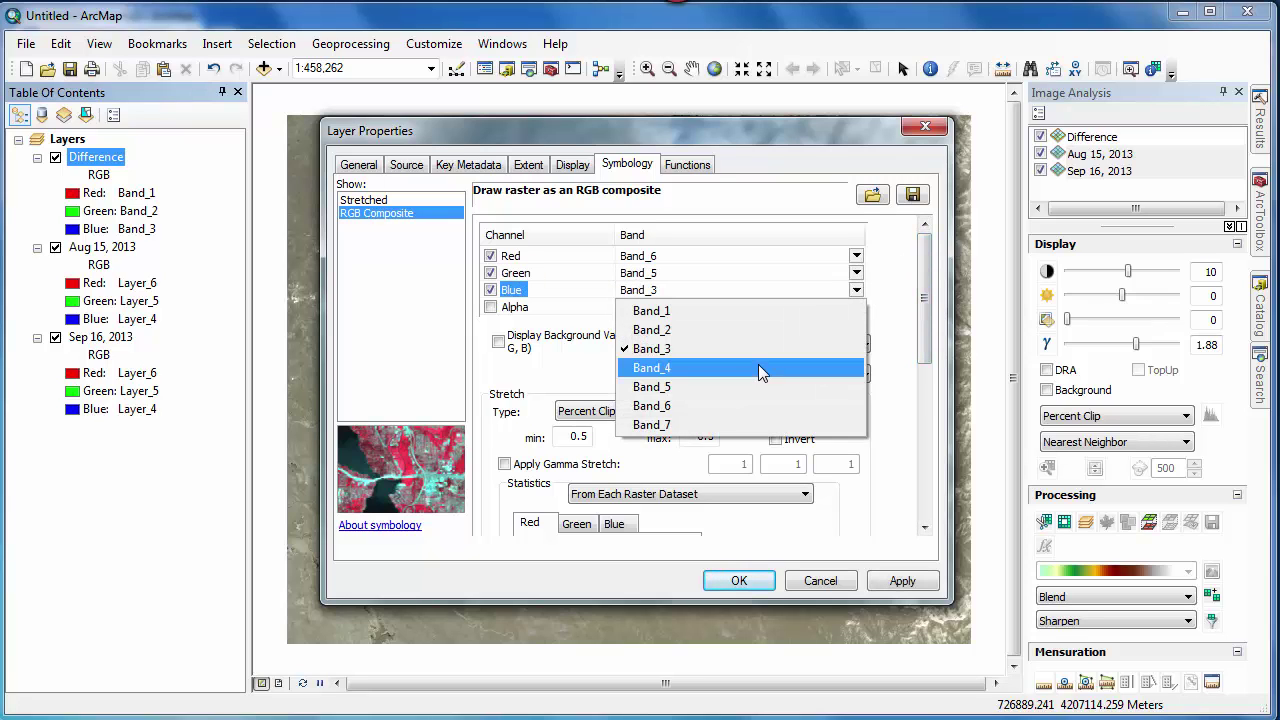
click(758, 368)
click(738, 580)
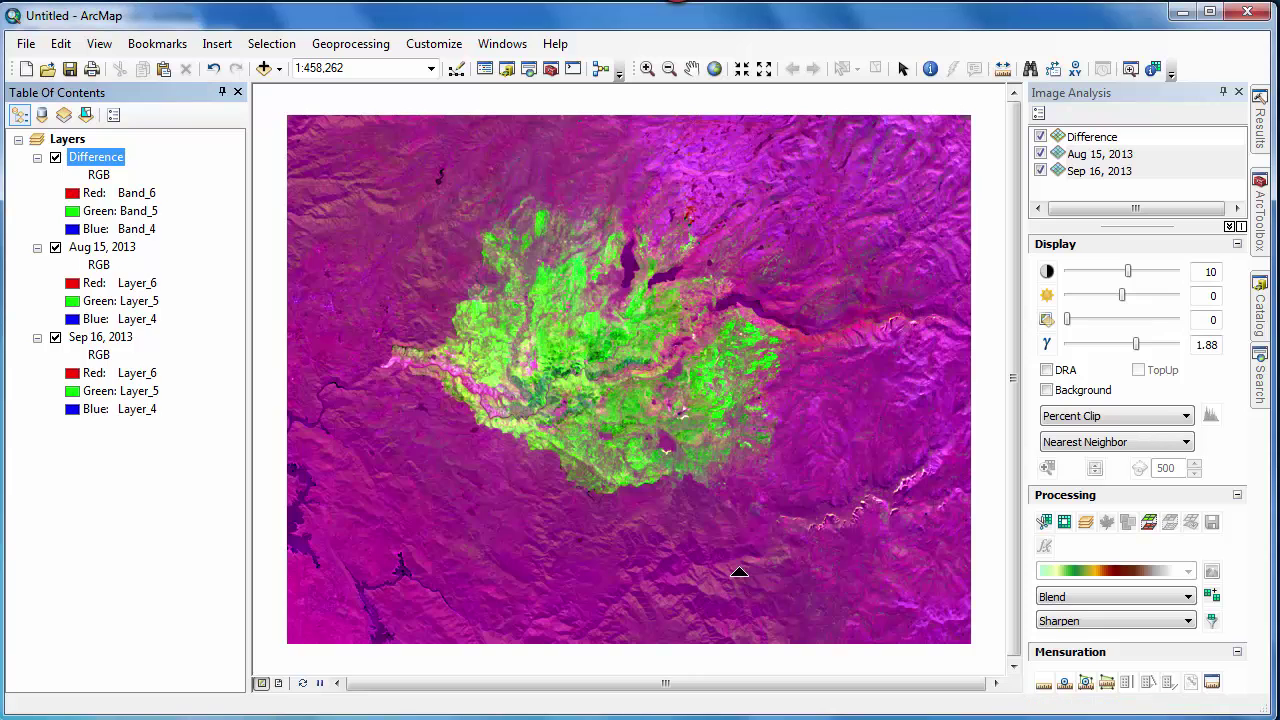
Swipe the Difference layer to compare it with the image beneath.
click(1088, 138)
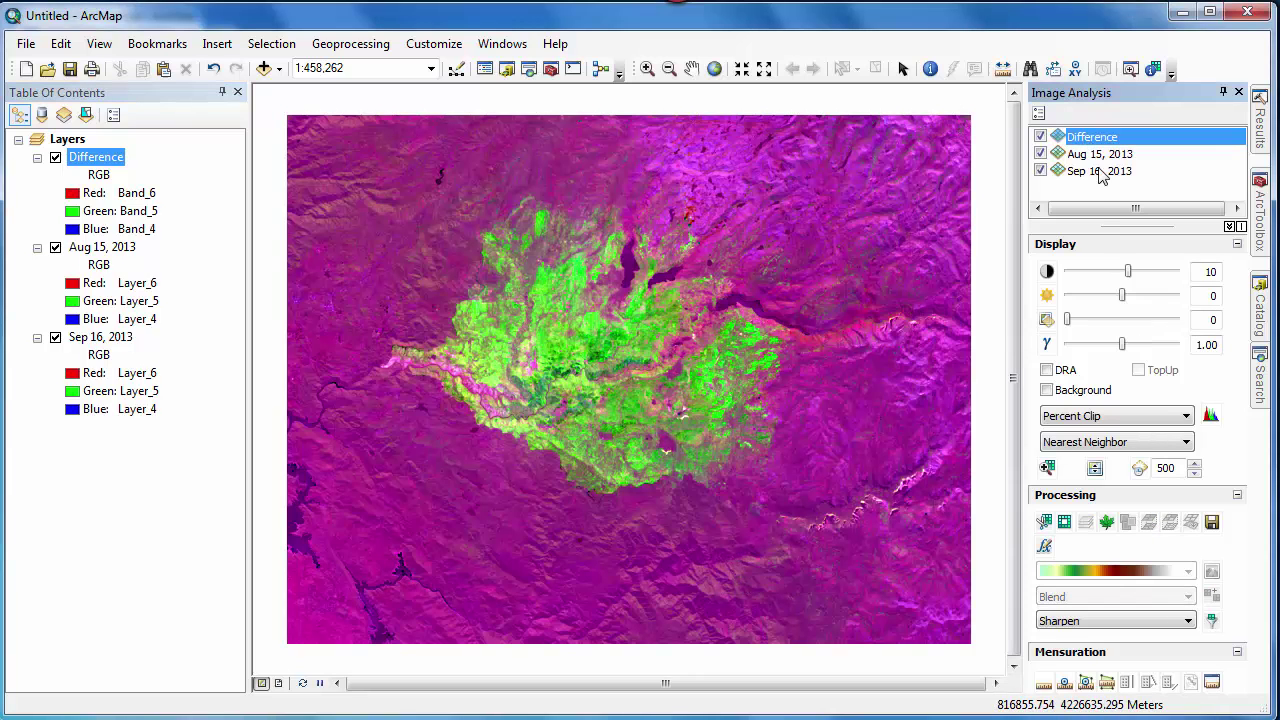
click(1095, 467)
drag(700, 194, 698, 300)
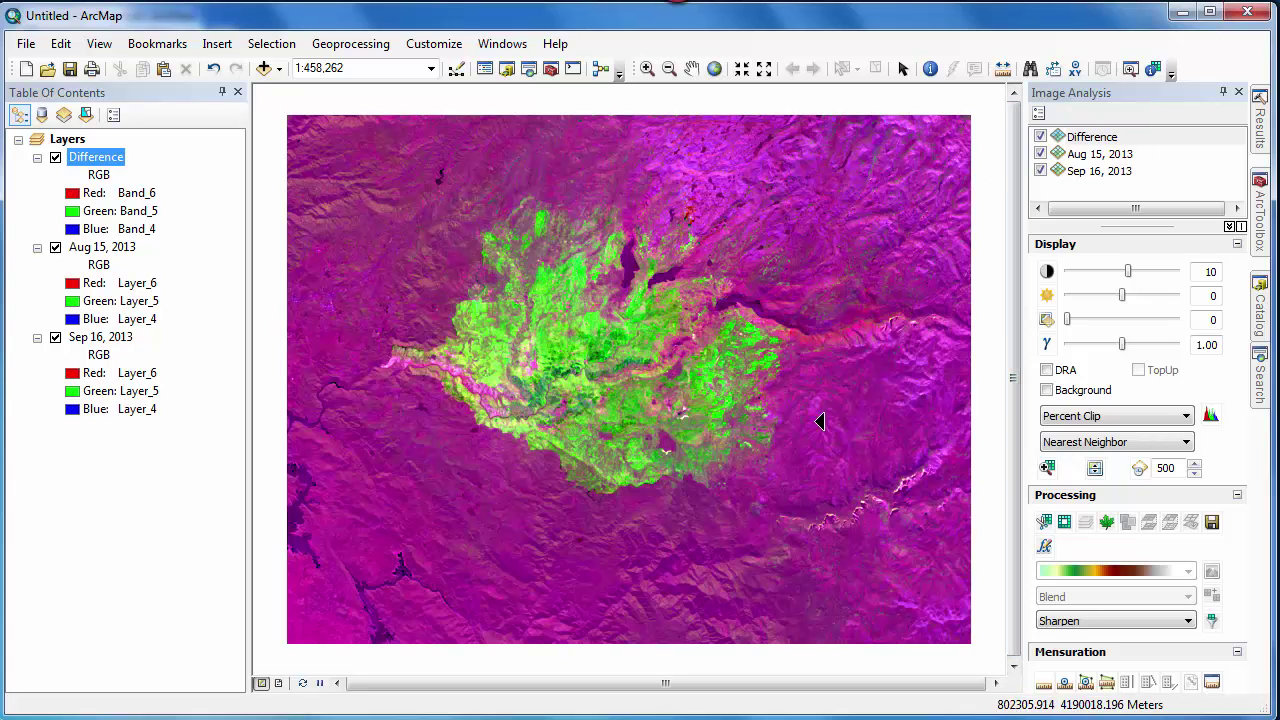
mouse_move(957, 363)
mouse_down()
mouse_move(655, 364)
mouse_move(370, 344)
mouse_move(309, 354)
mouse_move(965, 362)
mouse_up()
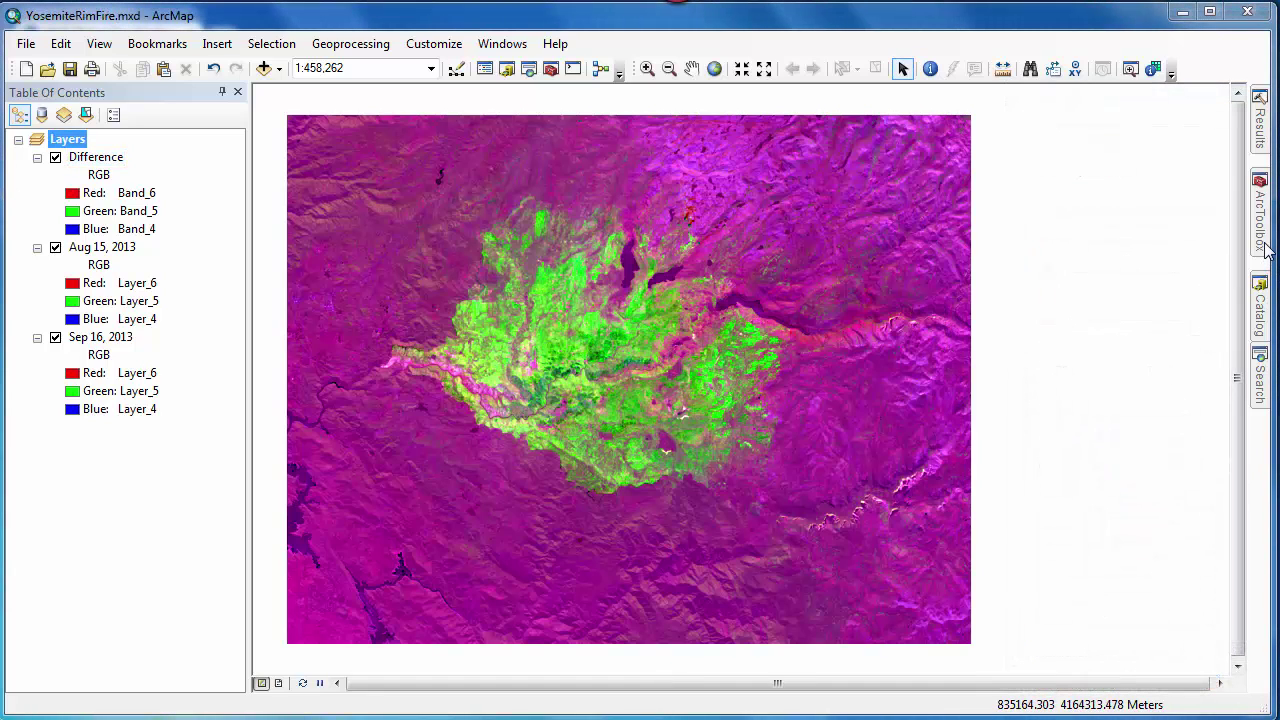
Run Iso Cluster on the Difference layer with 10 classes, saving difference_iso10.img.
mouse_move(1266, 250)
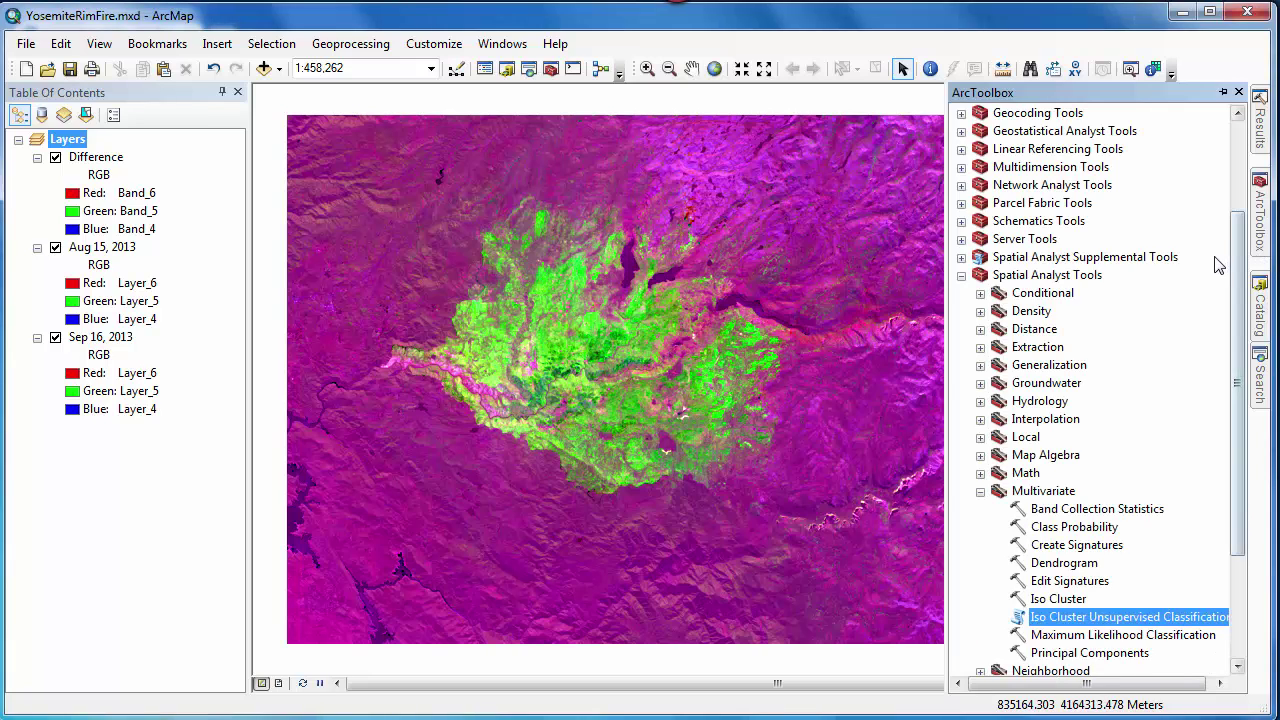
drag(1242, 296, 1240, 383)
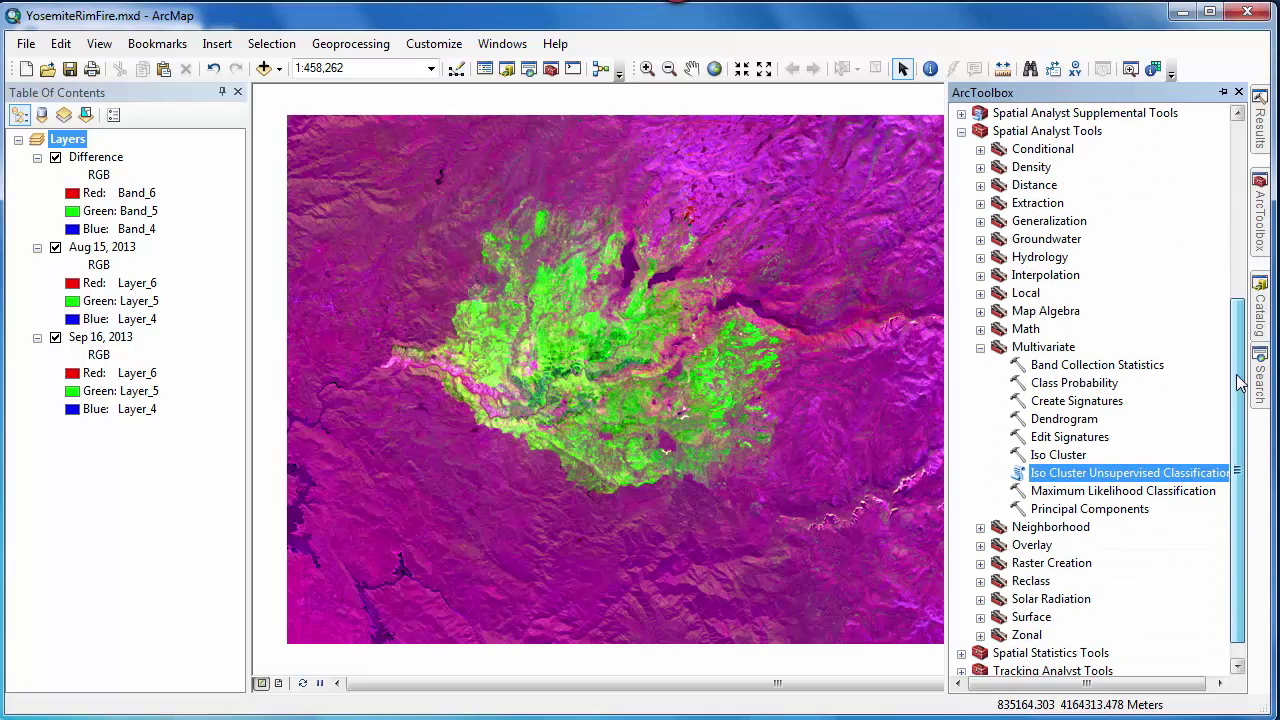
double_click(1159, 476)
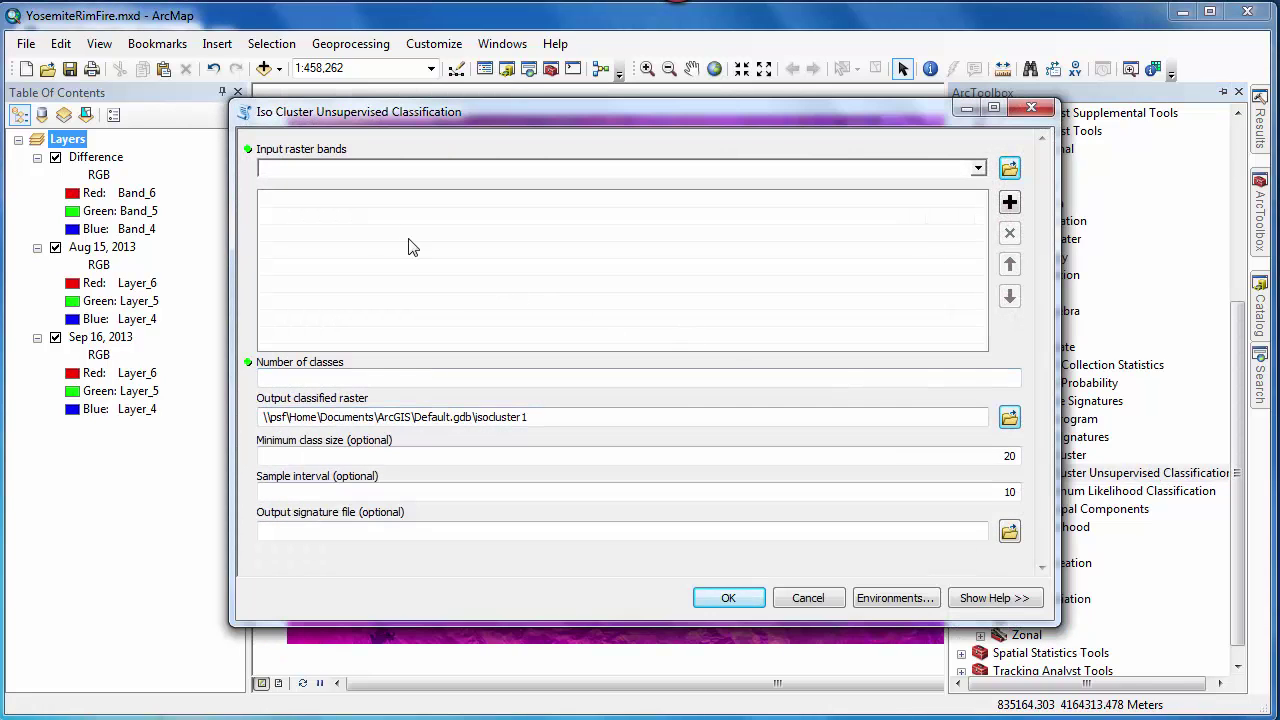
drag(112, 167, 280, 176)
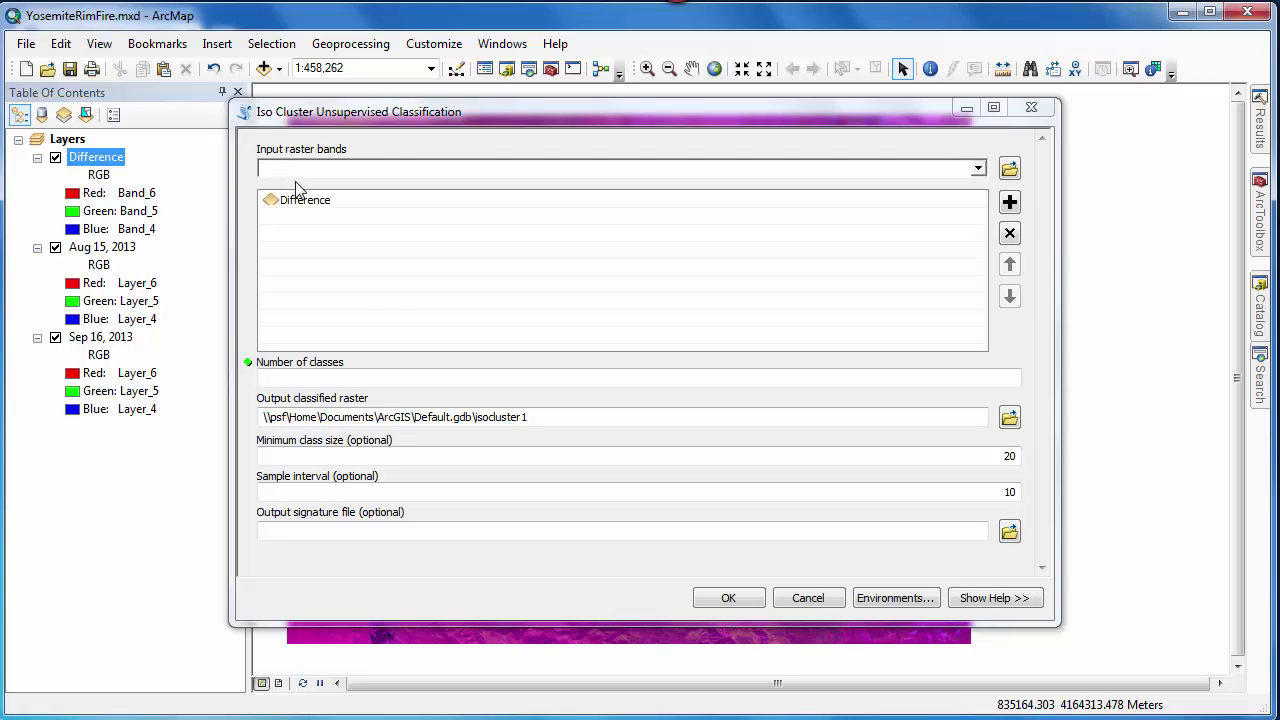
click(711, 384)
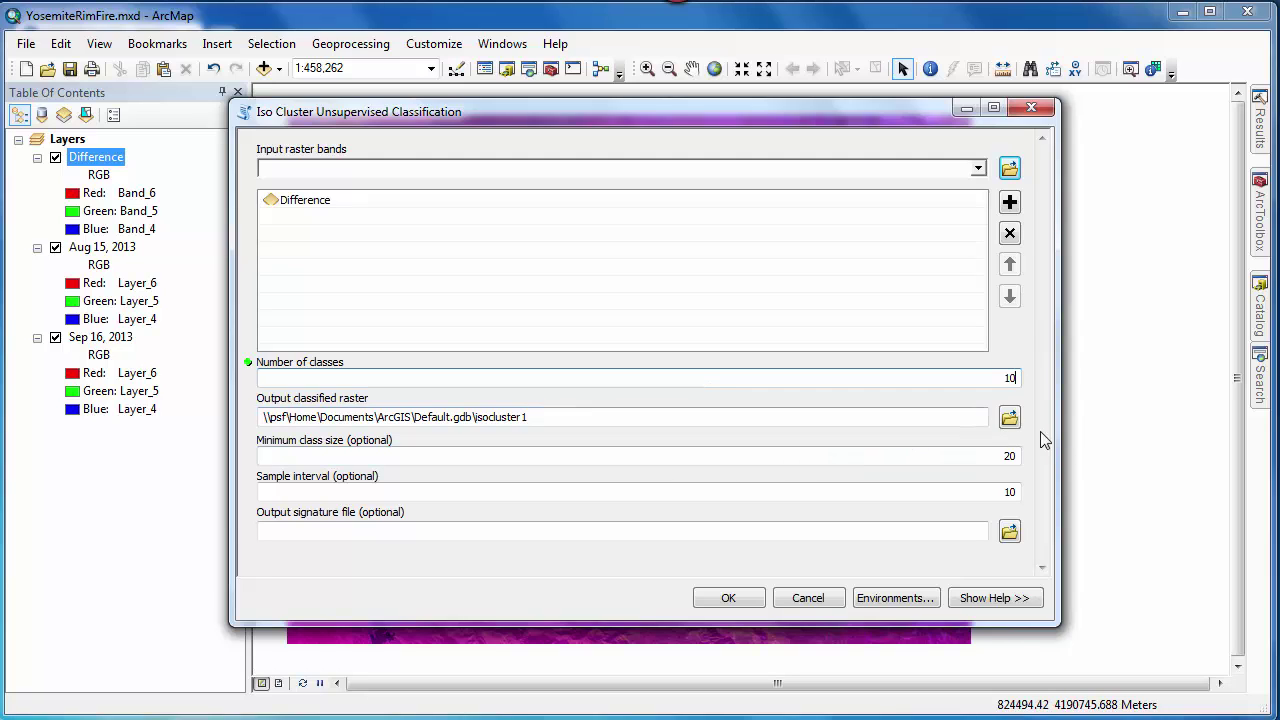
click(1008, 420)
text(difference_iso10.img)
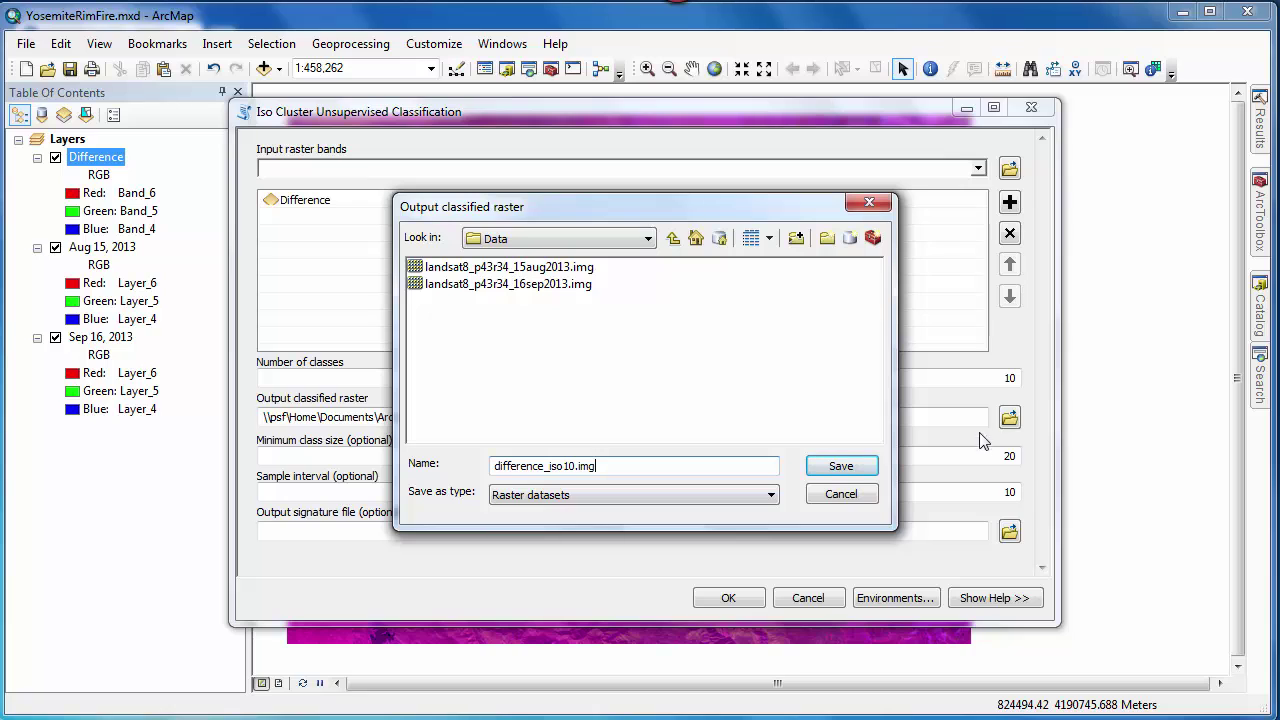
click(860, 470)
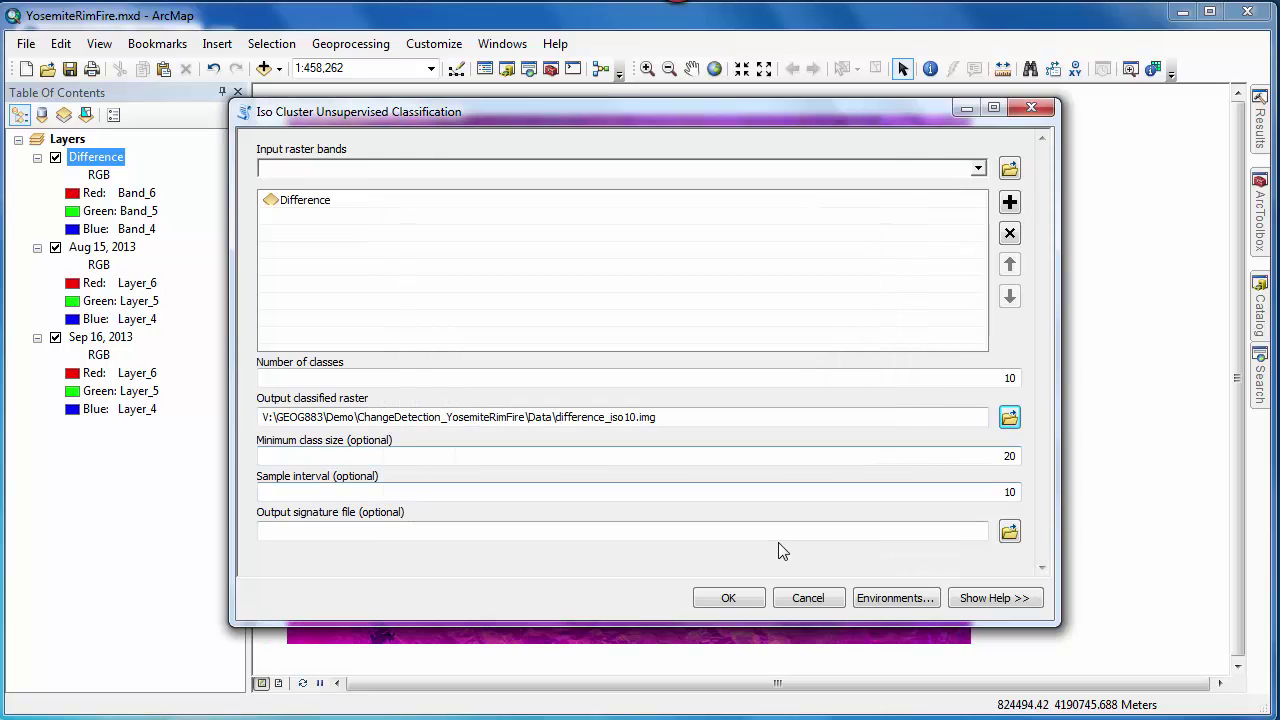
click(729, 598)
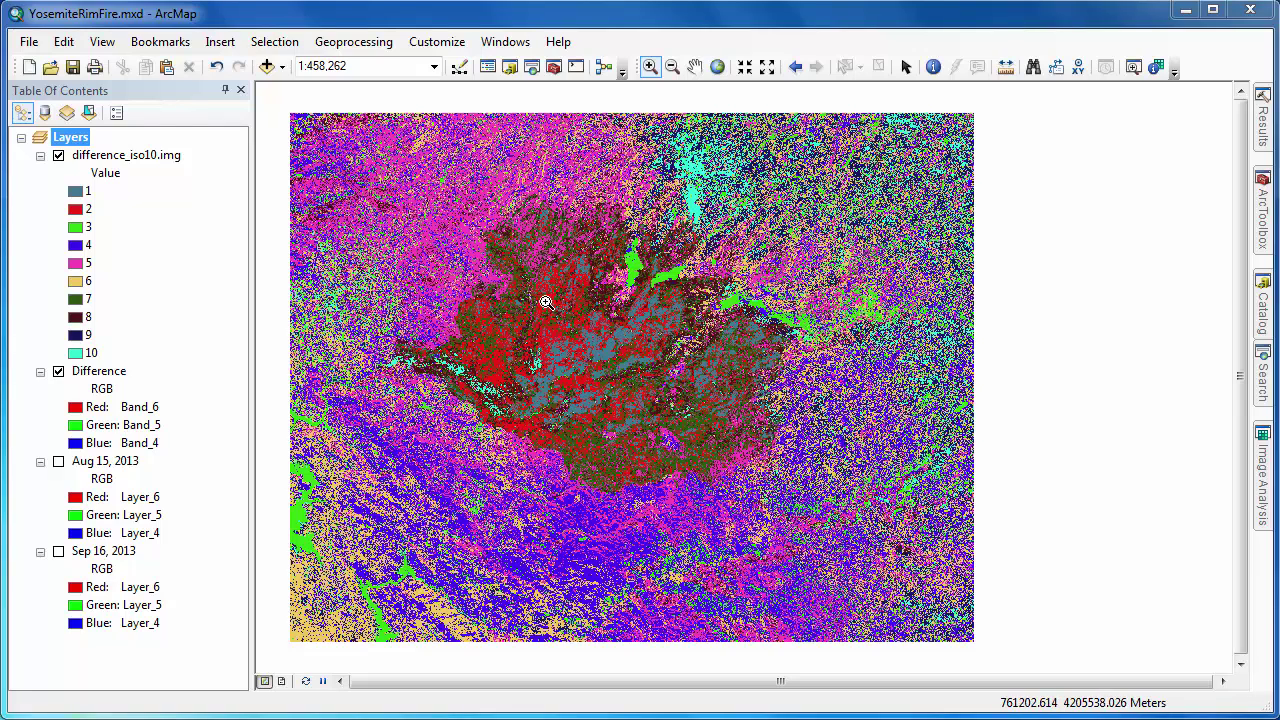
Zoom to the burn scar, swipe difference_iso10.img against the Sep 16 imagery, then open ArcToolbox.
mouse_move(533, 289)
mouse_down()
mouse_move(605, 392)
mouse_move(645, 417)
mouse_up()
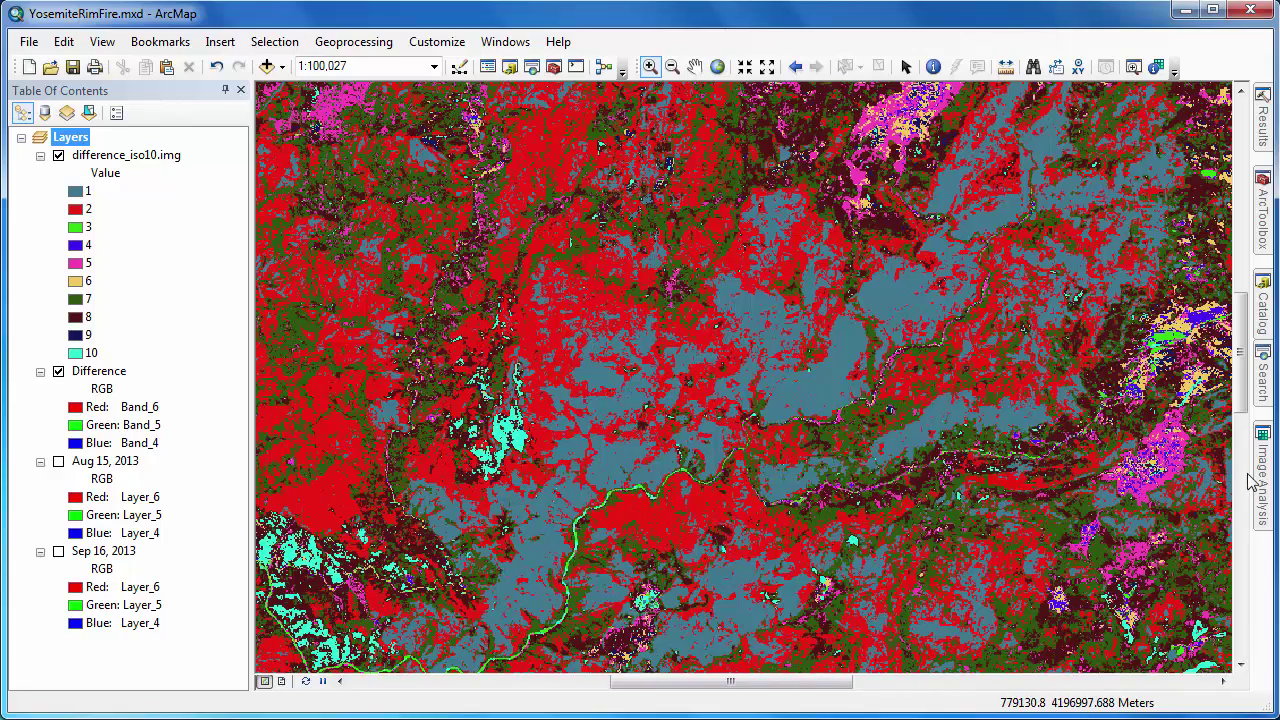
mouse_move(1266, 480)
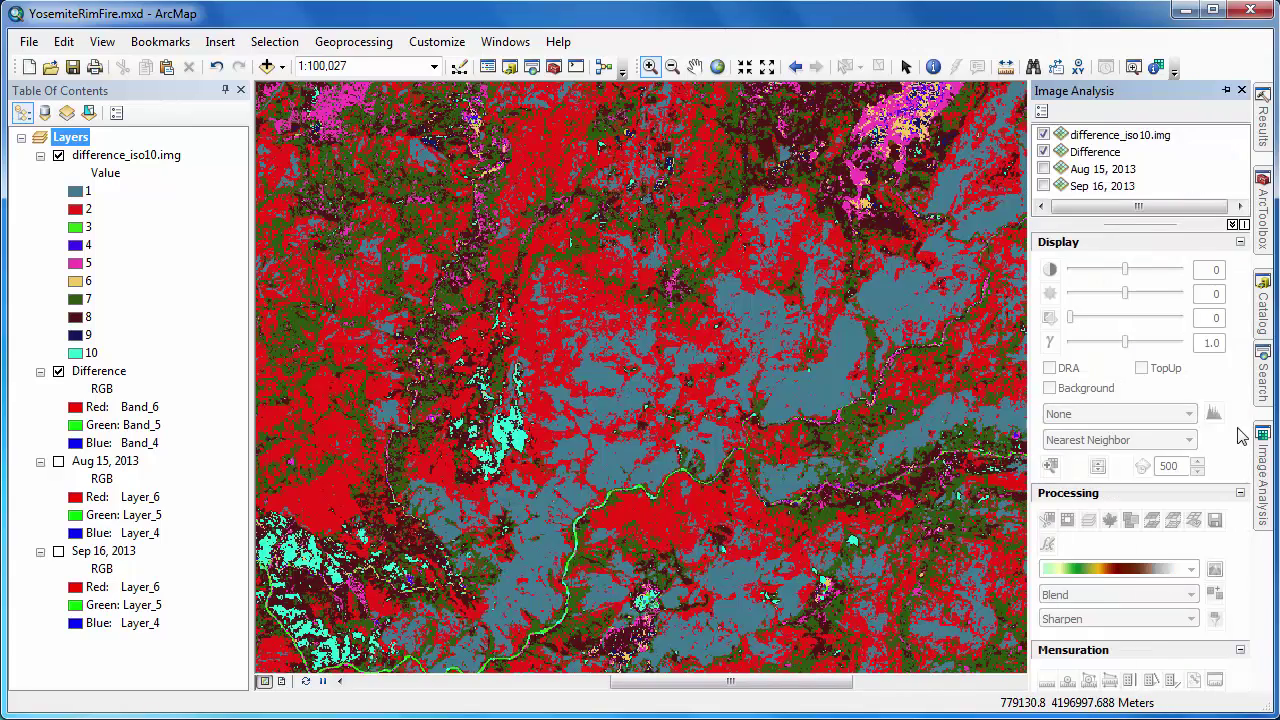
click(1127, 136)
click(1098, 467)
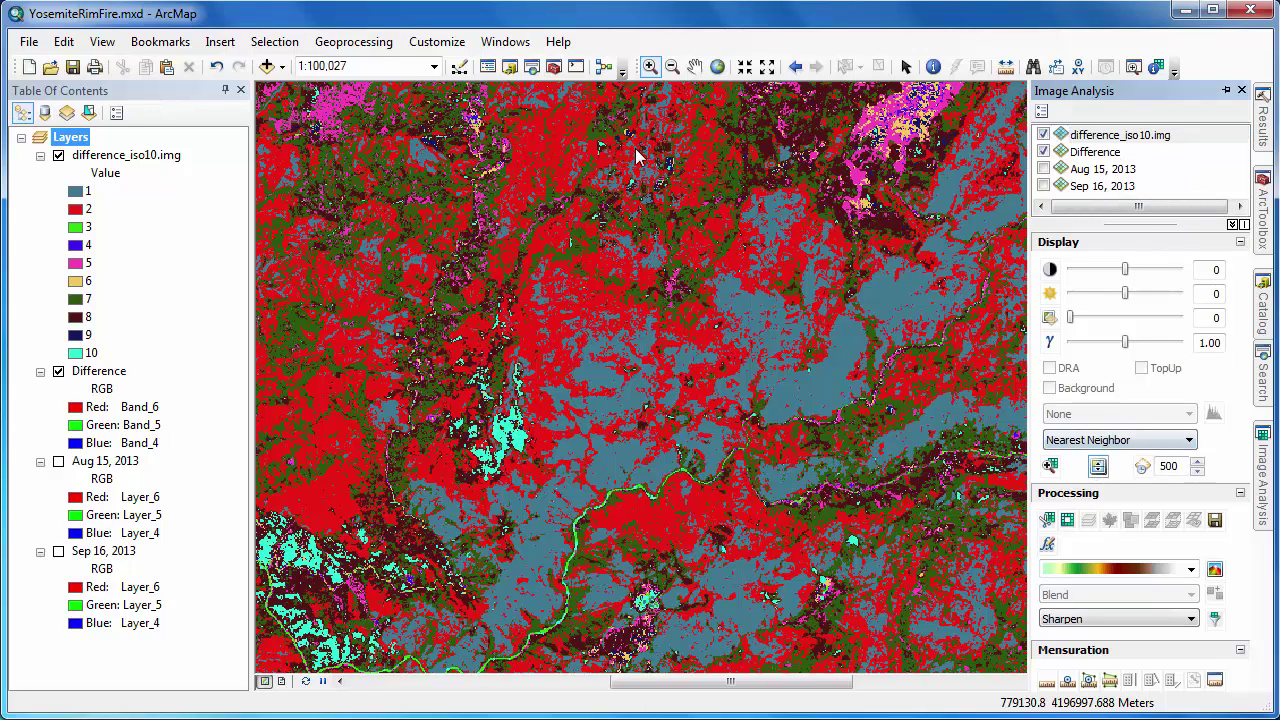
drag(634, 148, 684, 148)
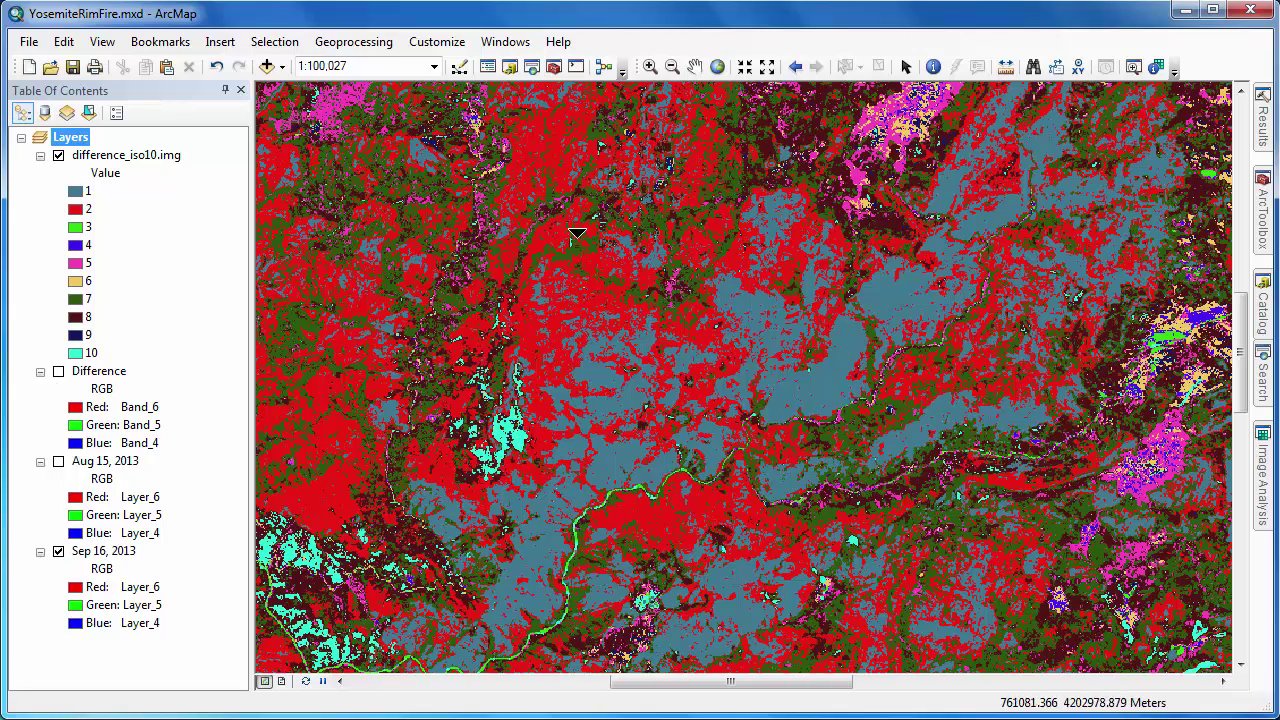
drag(648, 157, 671, 130)
click(1265, 243)
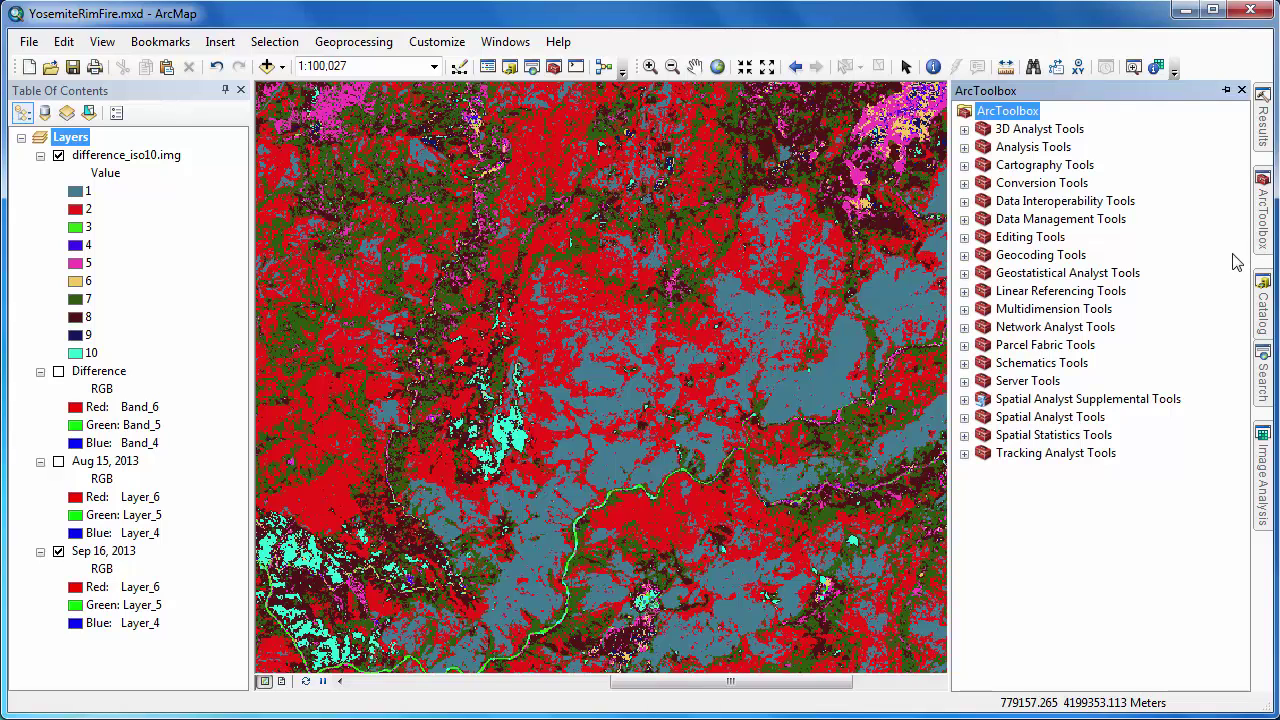
Open Raster Calculator from Spatial Analyst Tools > Map Algebra.
click(964, 417)
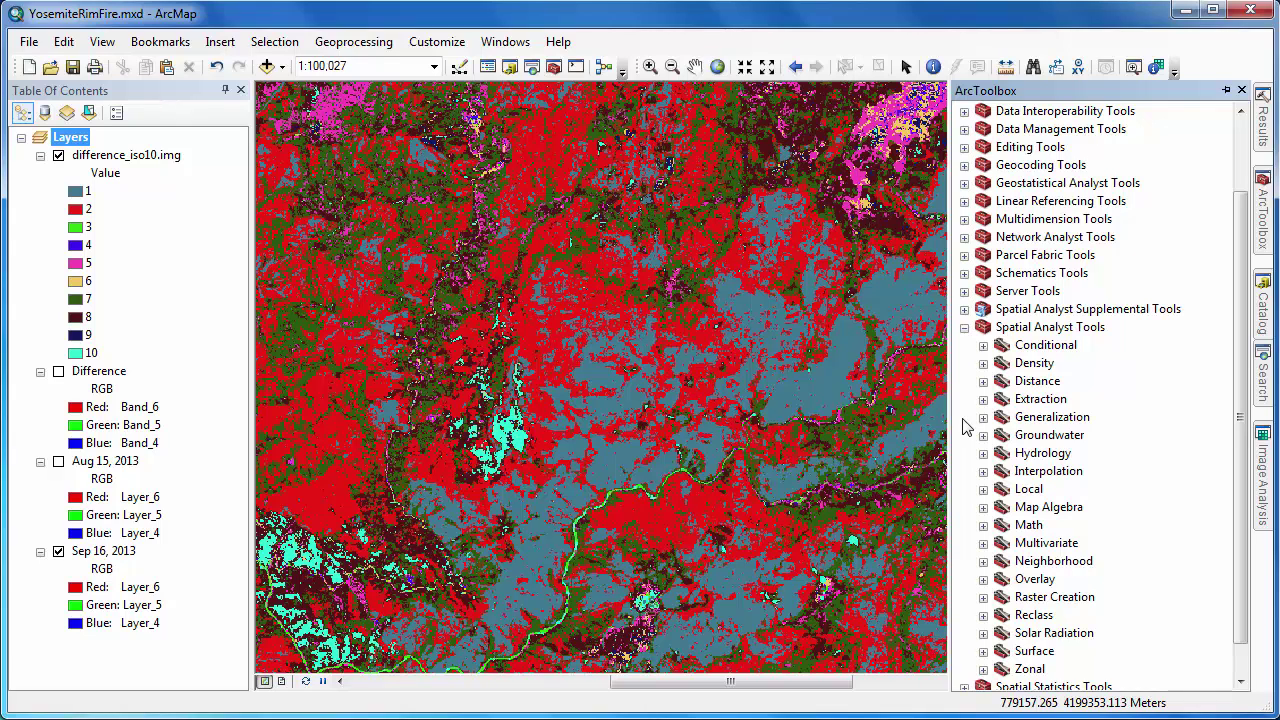
click(983, 507)
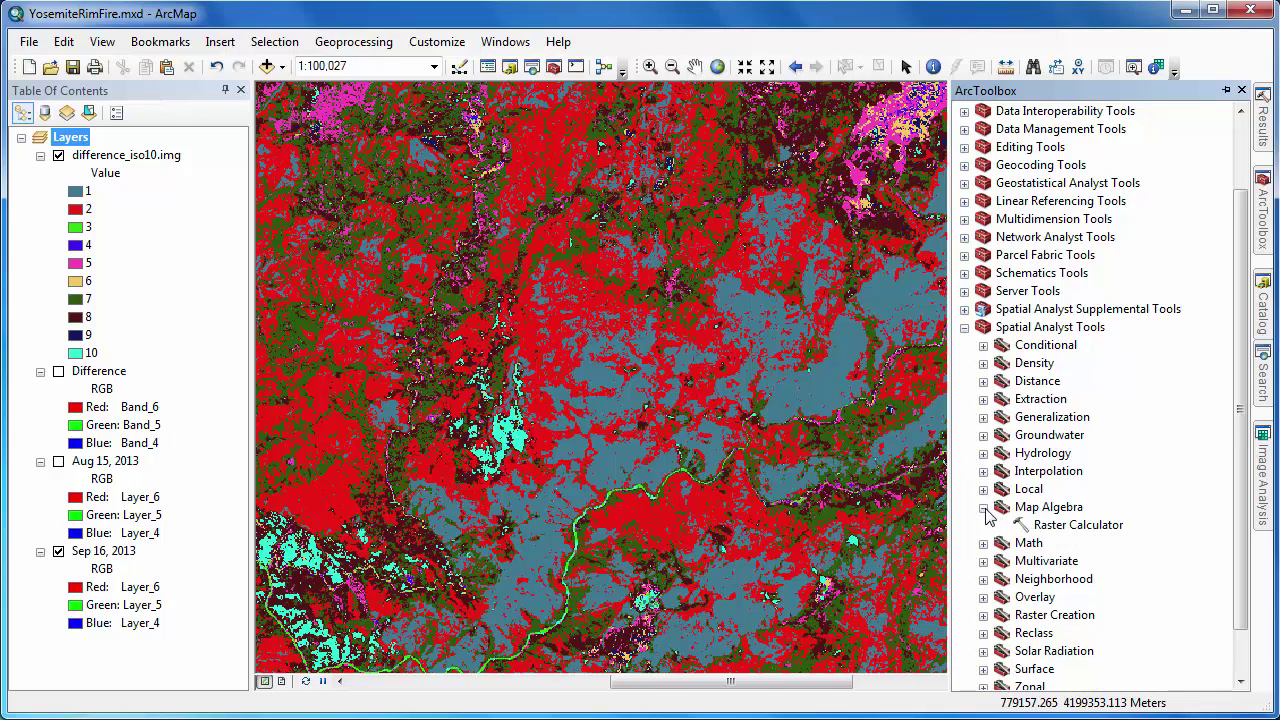
double_click(1050, 526)
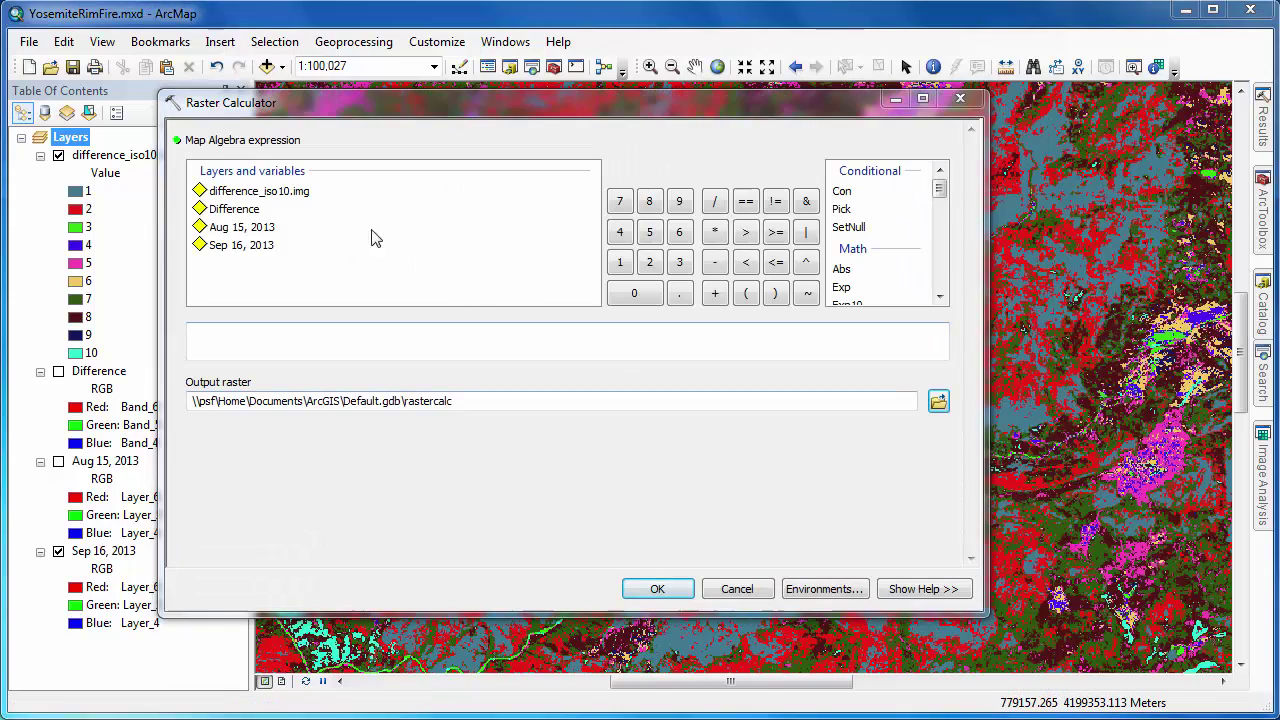
Build the expression ("difference_iso10.img" == 1) | ("difference_iso10.img" == 2).
click(745, 293)
double_click(255, 191)
click(745, 201)
click(620, 262)
click(775, 293)
click(806, 232)
click(745, 293)
double_click(298, 193)
click(745, 201)
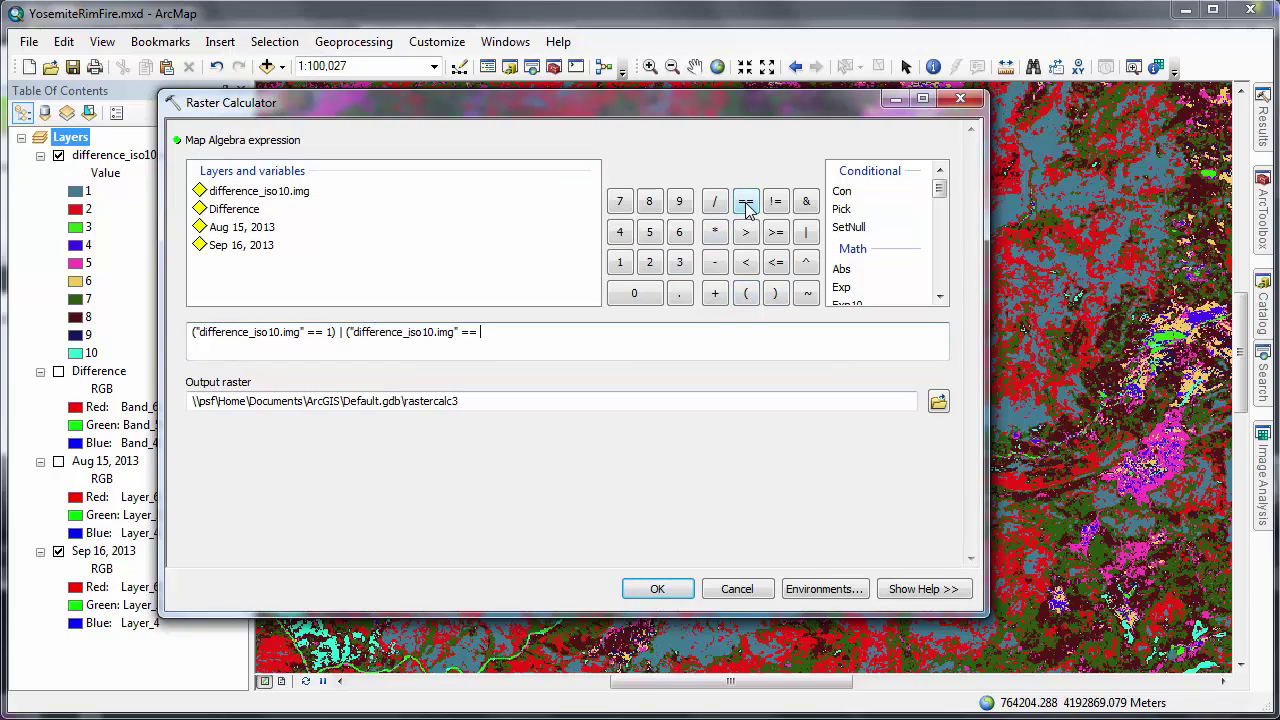
click(649, 262)
click(775, 293)
Save the output as forestloss.img and run the calculation.
click(938, 402)
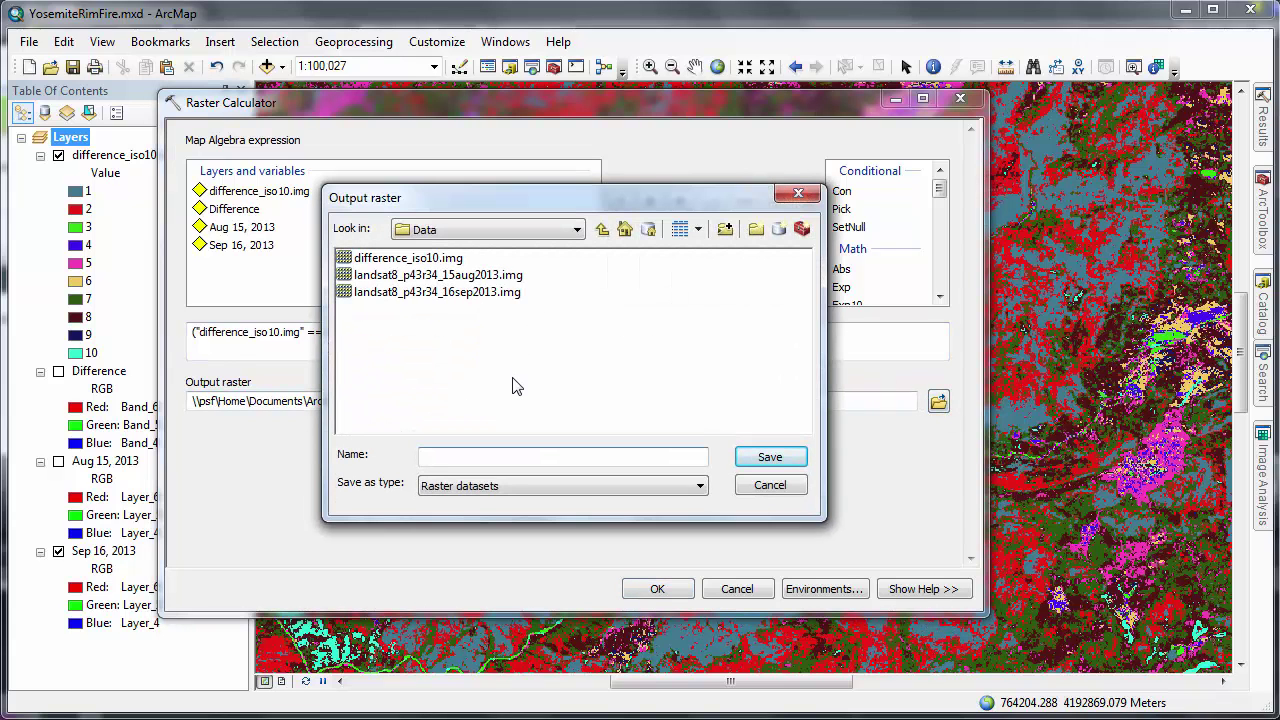
text(forestloss.img)
click(768, 458)
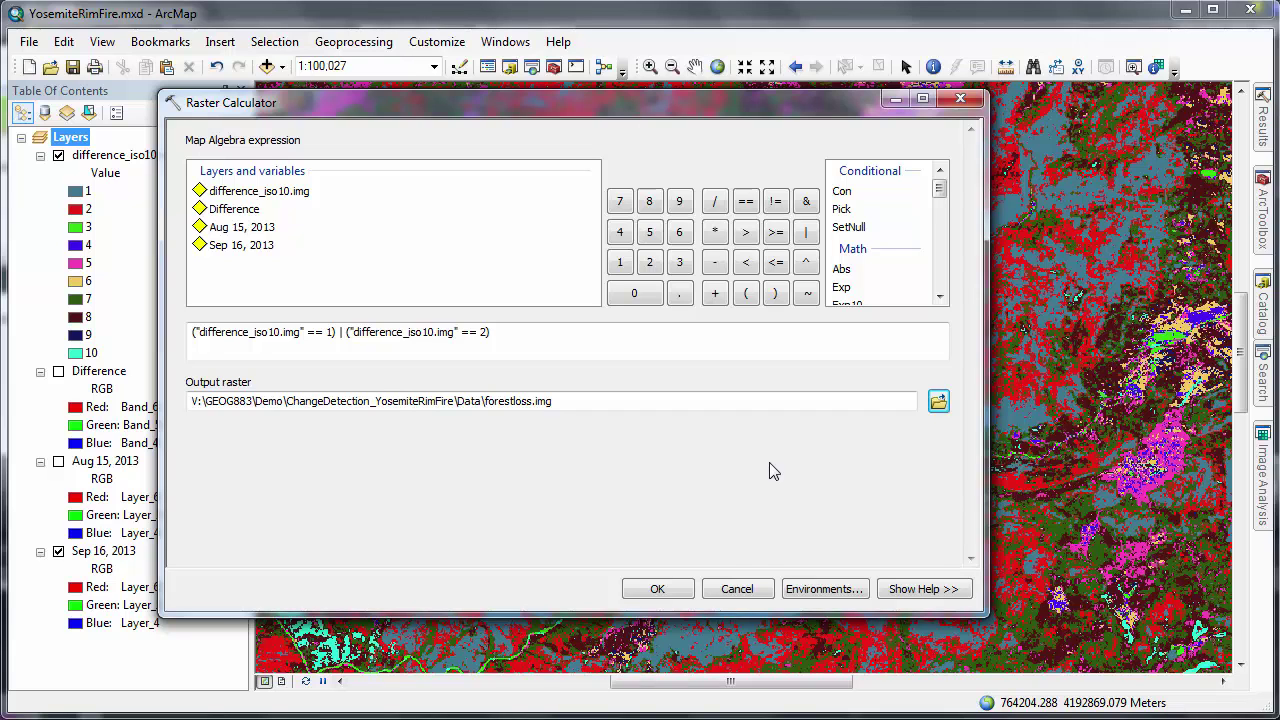
click(652, 588)
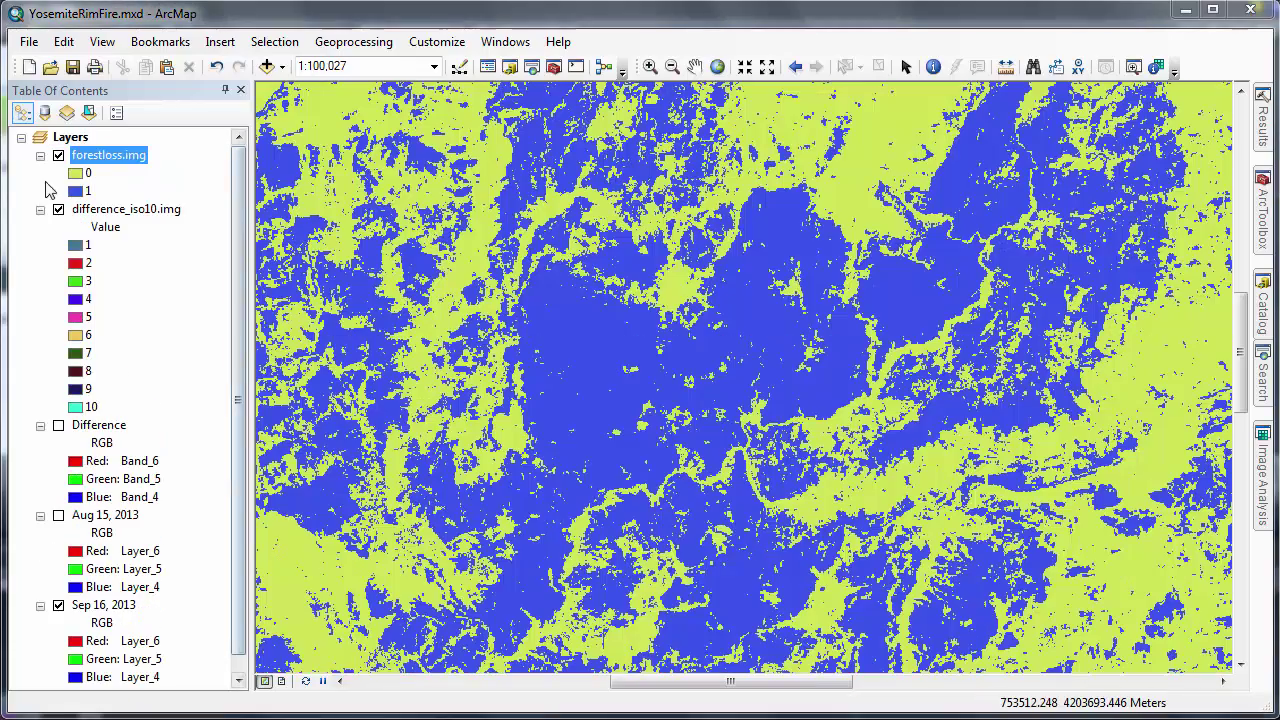
Set forestloss.img's 0 class to No Color and hide difference_iso10.img.
right_click(76, 190)
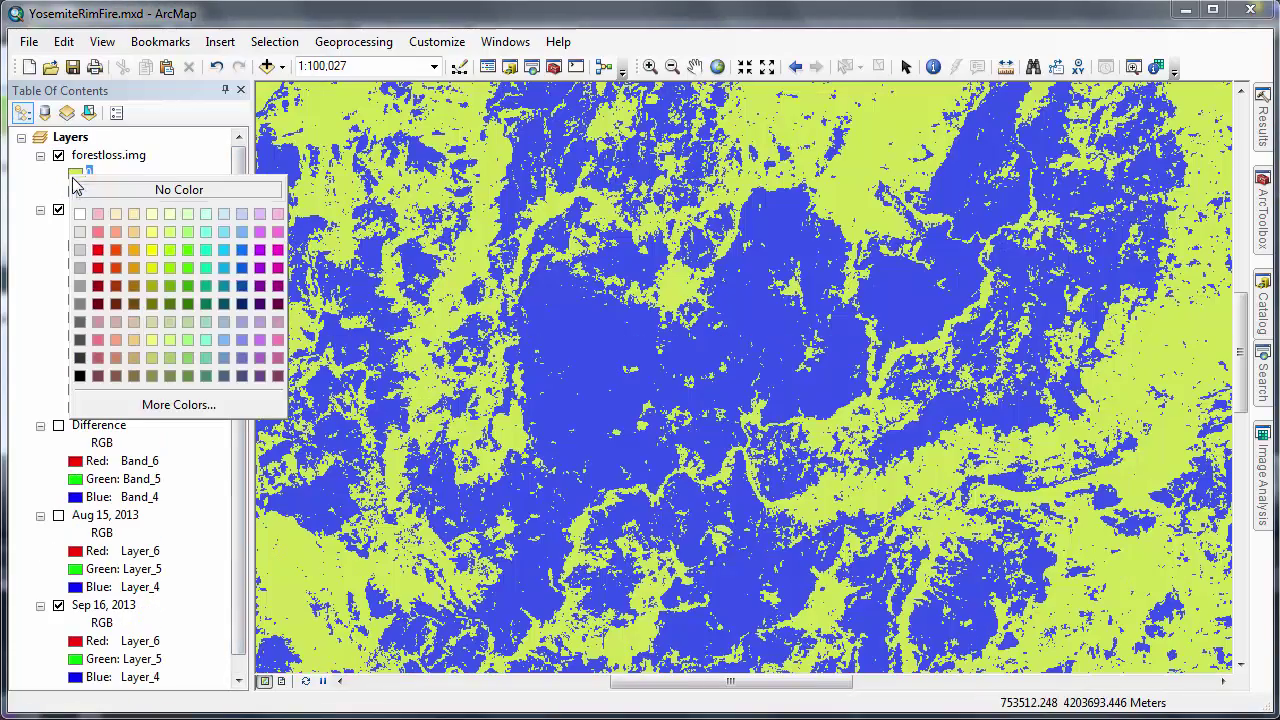
click(85, 194)
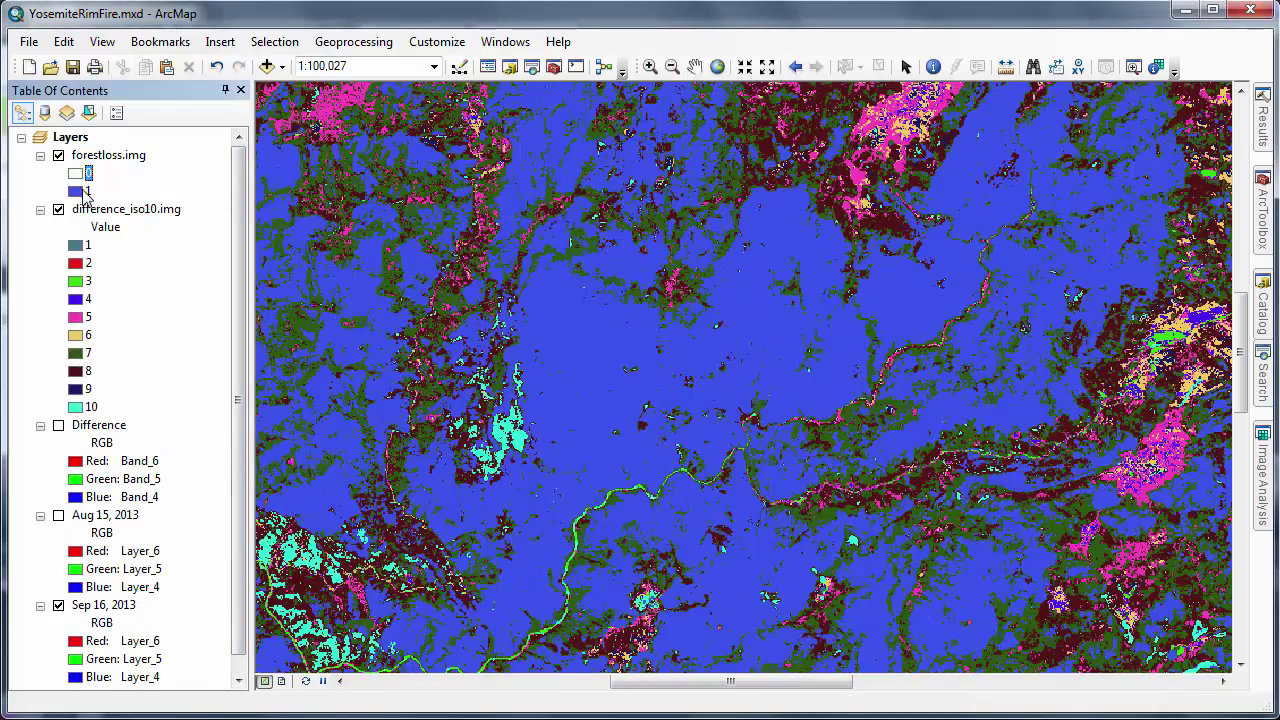
click(58, 210)
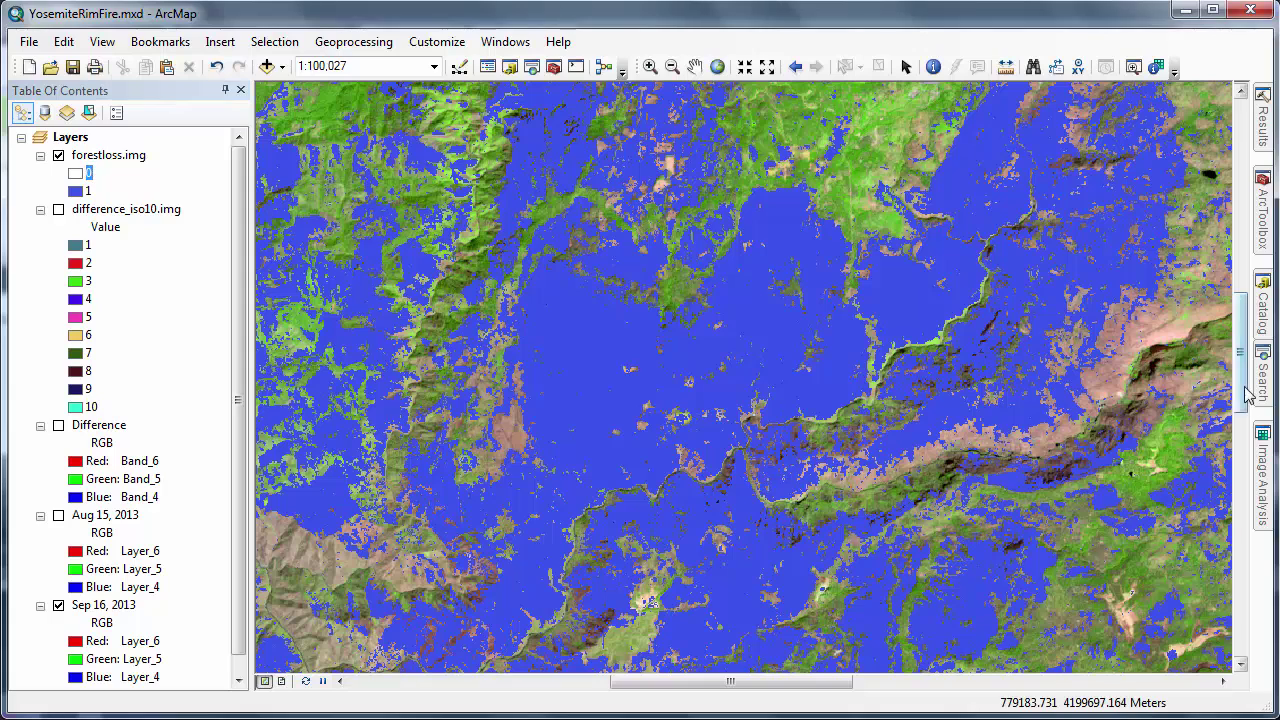
Swipe forestloss.img to compare with the imagery and turn on the Difference layer beneath.
click(1263, 462)
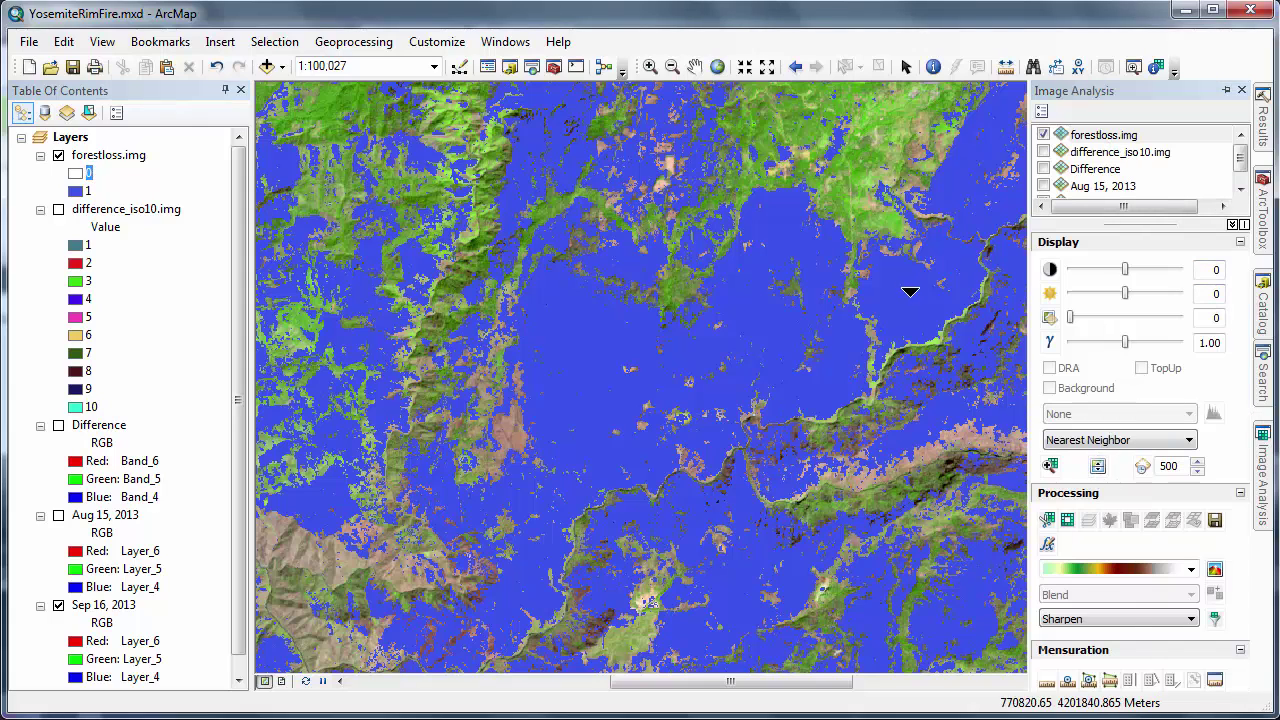
drag(818, 143, 928, 85)
click(58, 425)
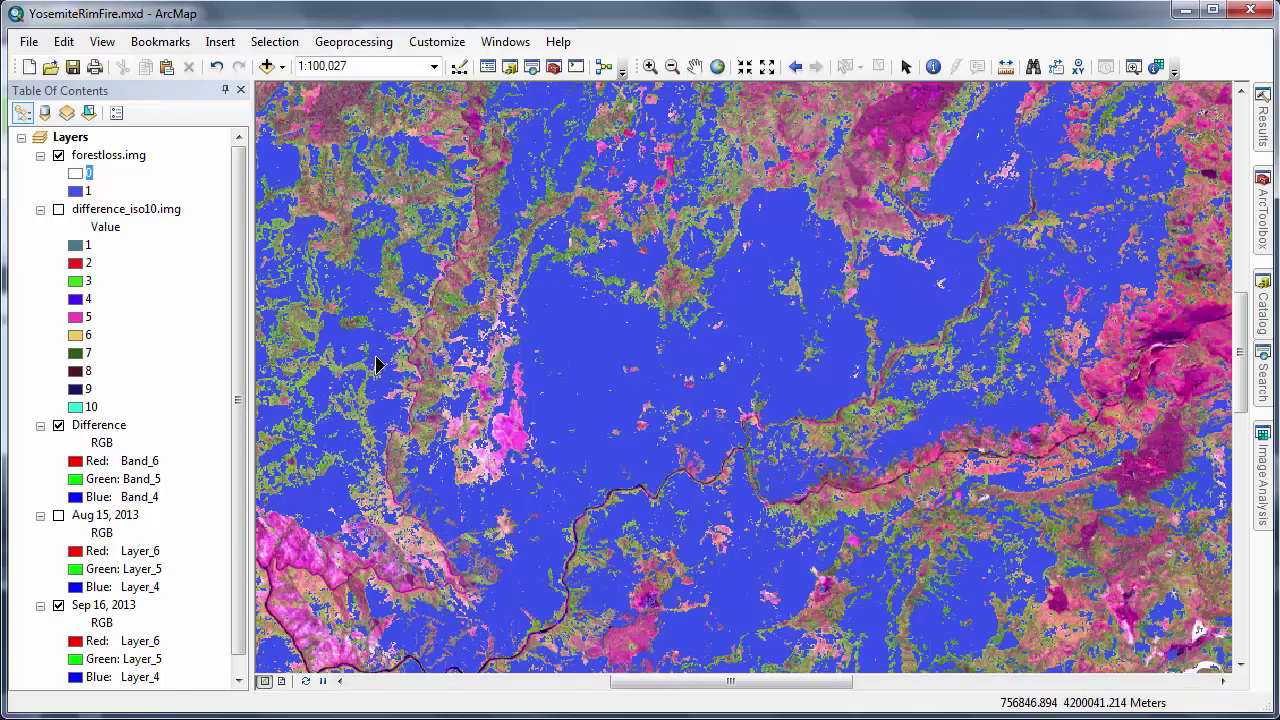
drag(434, 377, 264, 433)
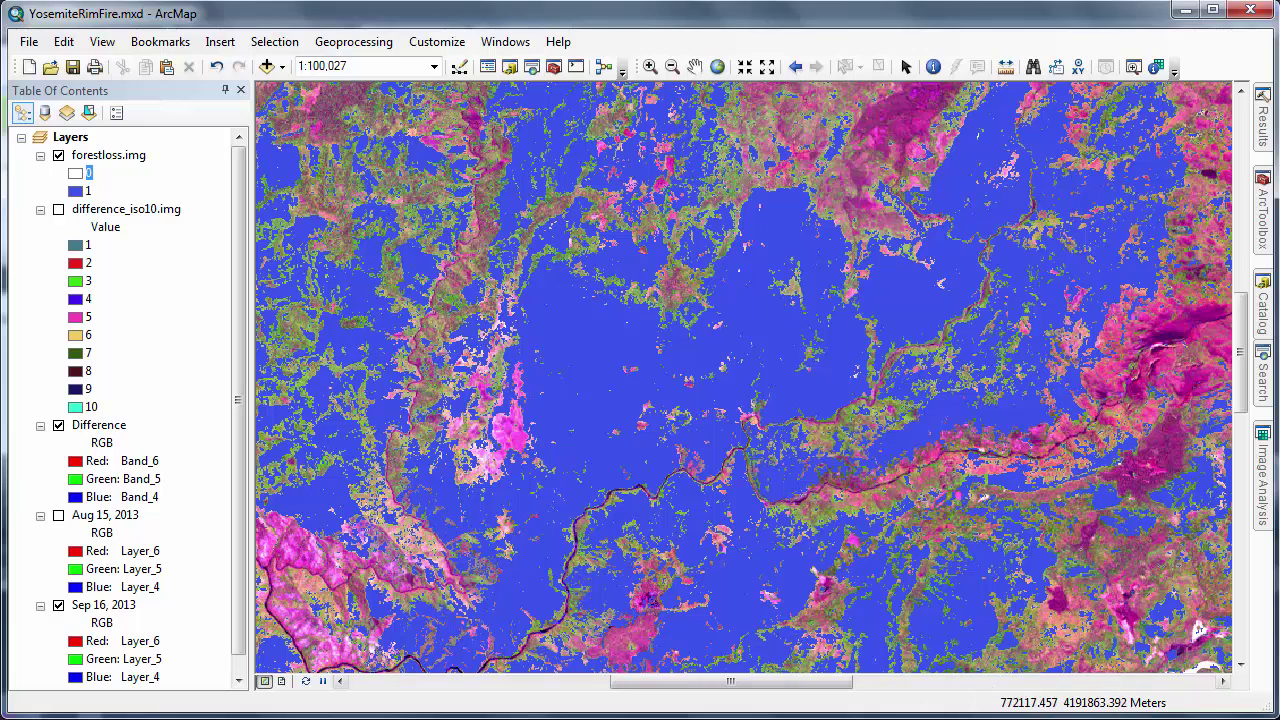
key(Escape)
Reclassify forestloss.img keeping only 1→1, removing the 0 row, with unlisted values as NoData.
click(1263, 240)
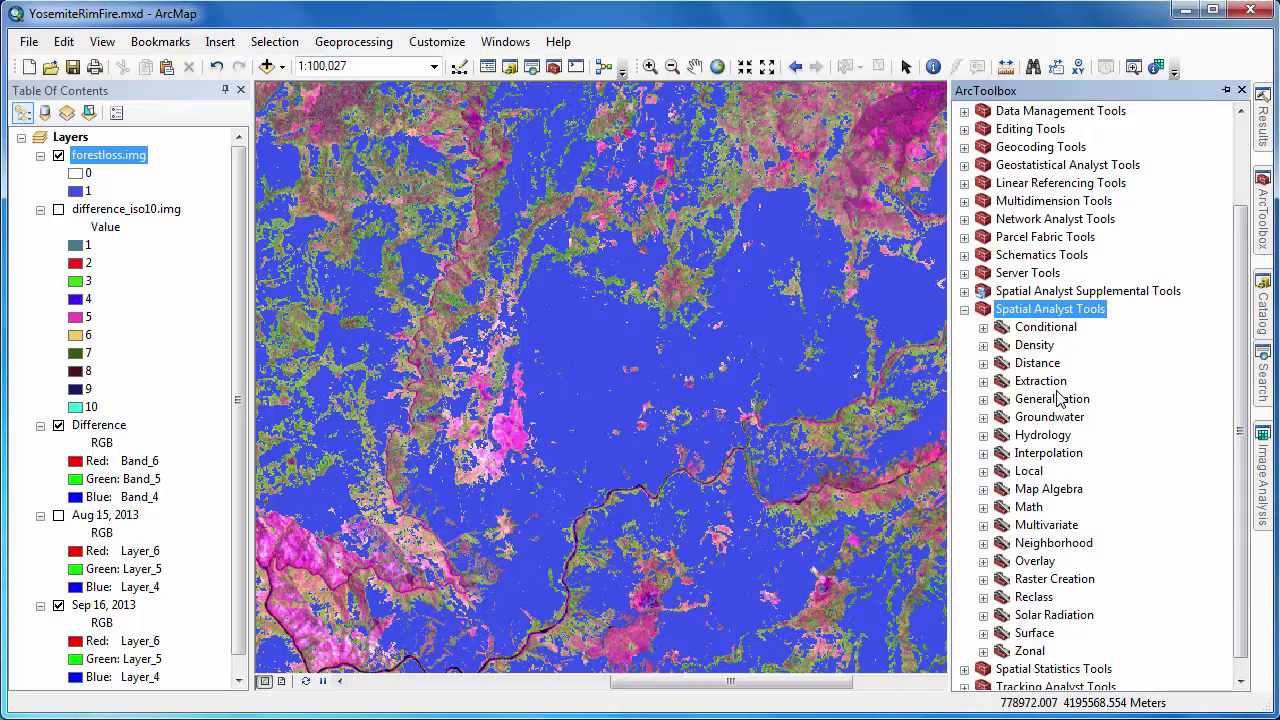
click(983, 597)
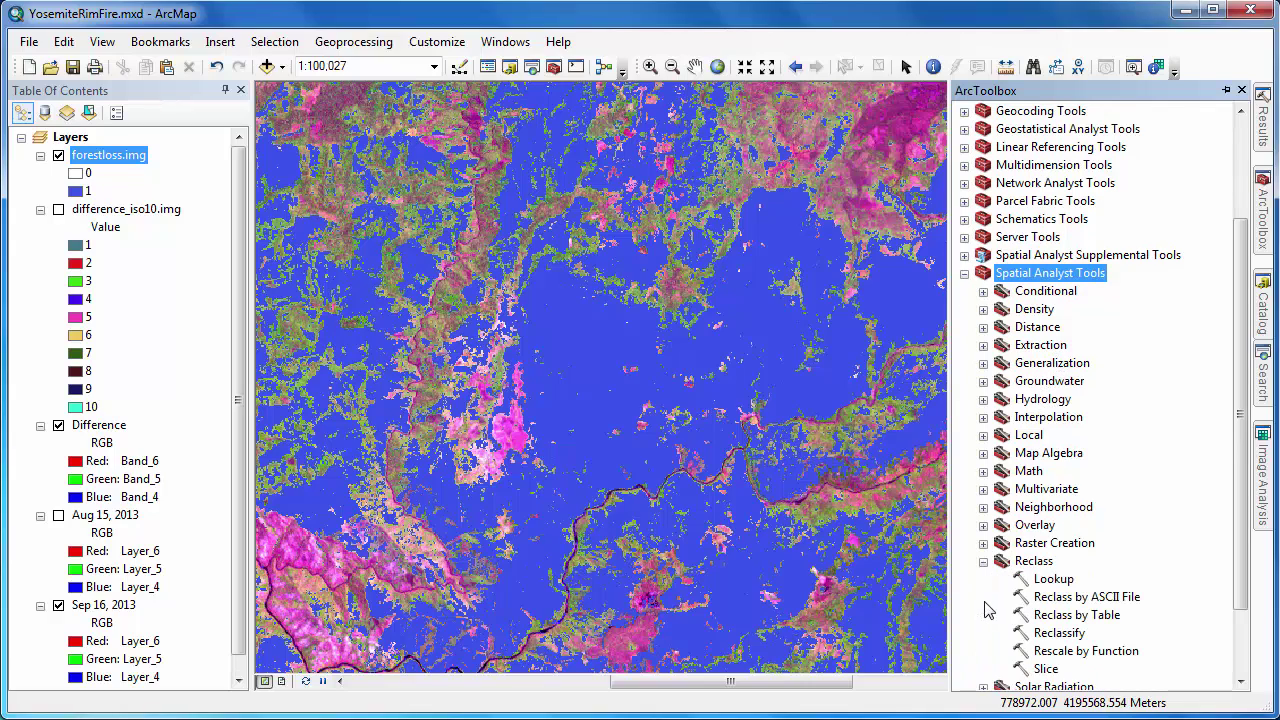
double_click(1048, 634)
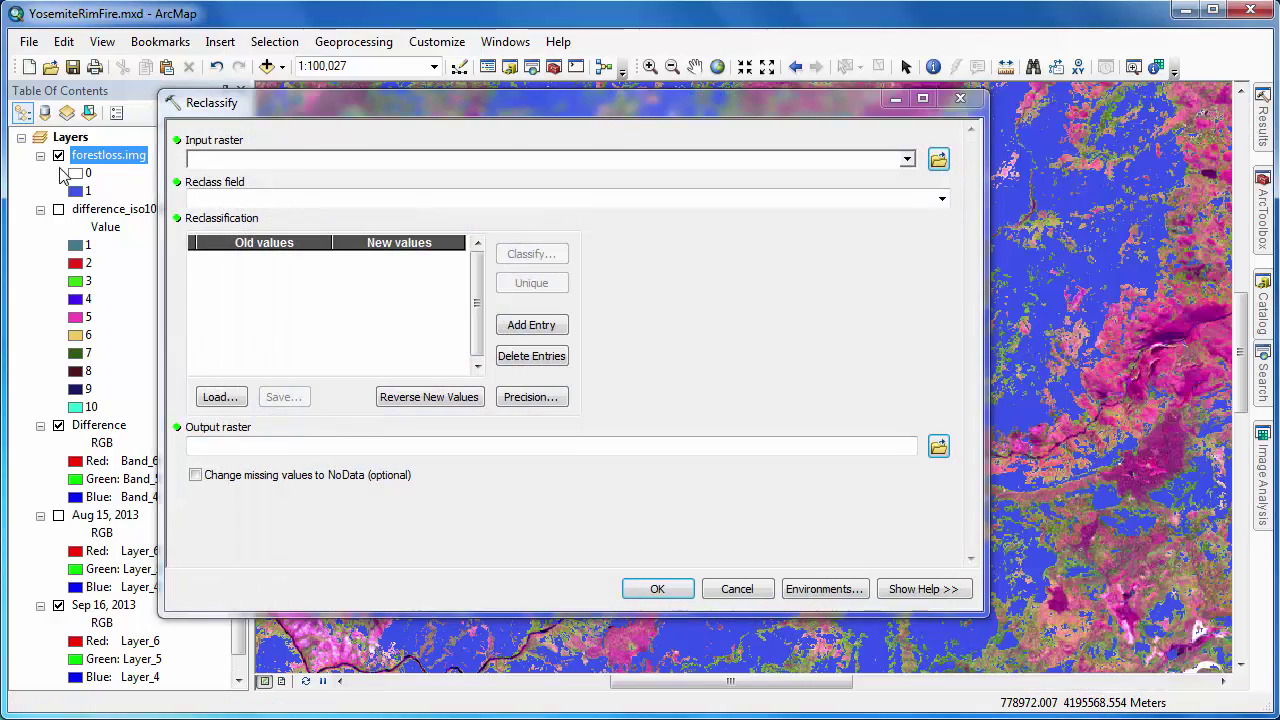
drag(130, 158, 214, 164)
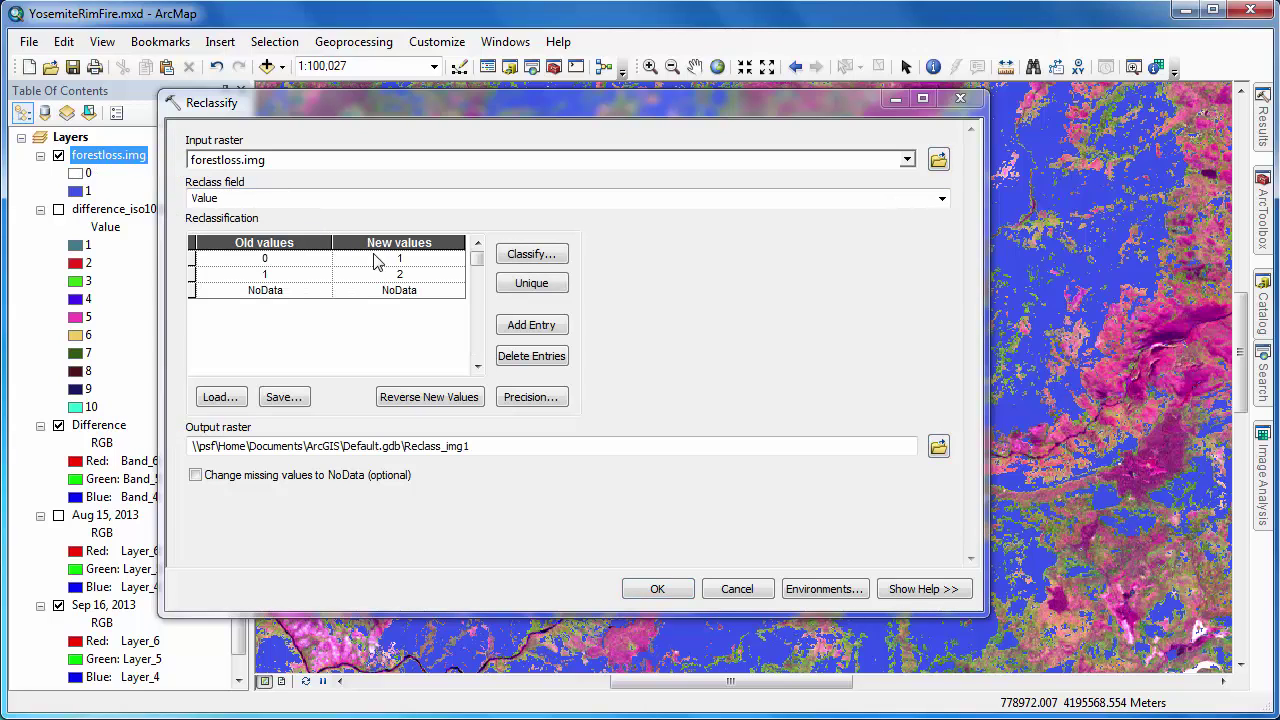
click(193, 258)
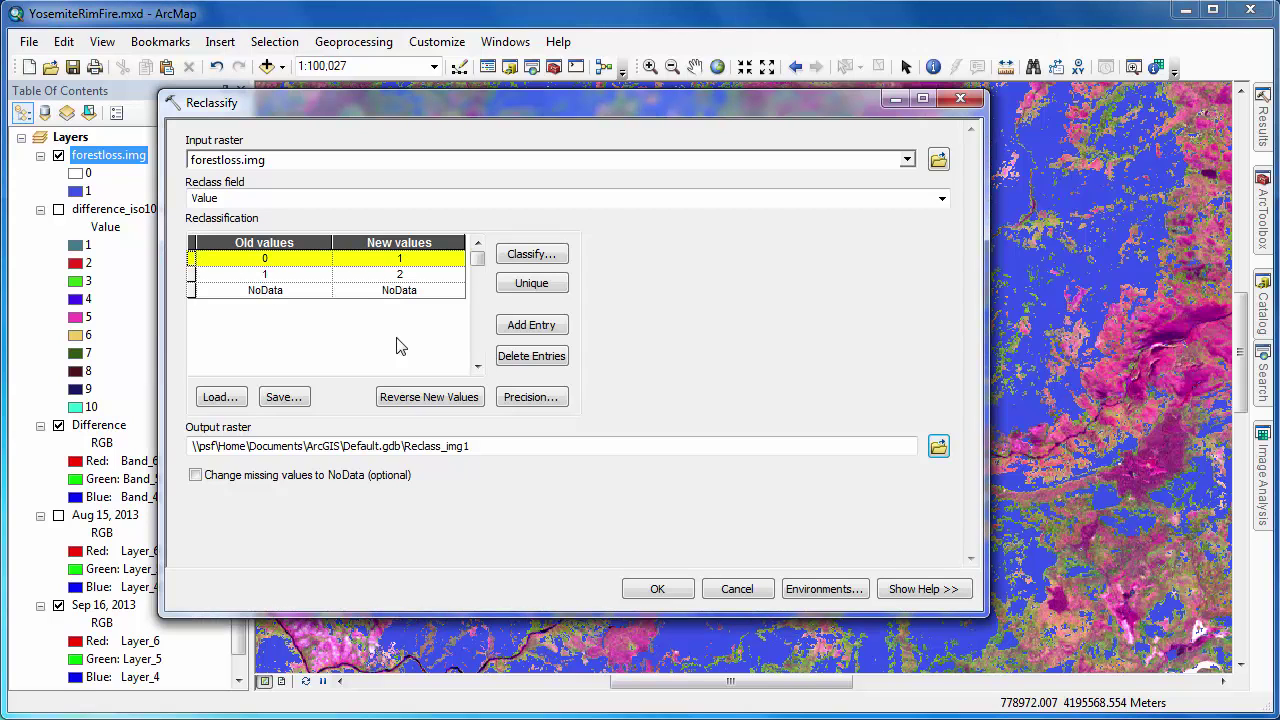
click(546, 357)
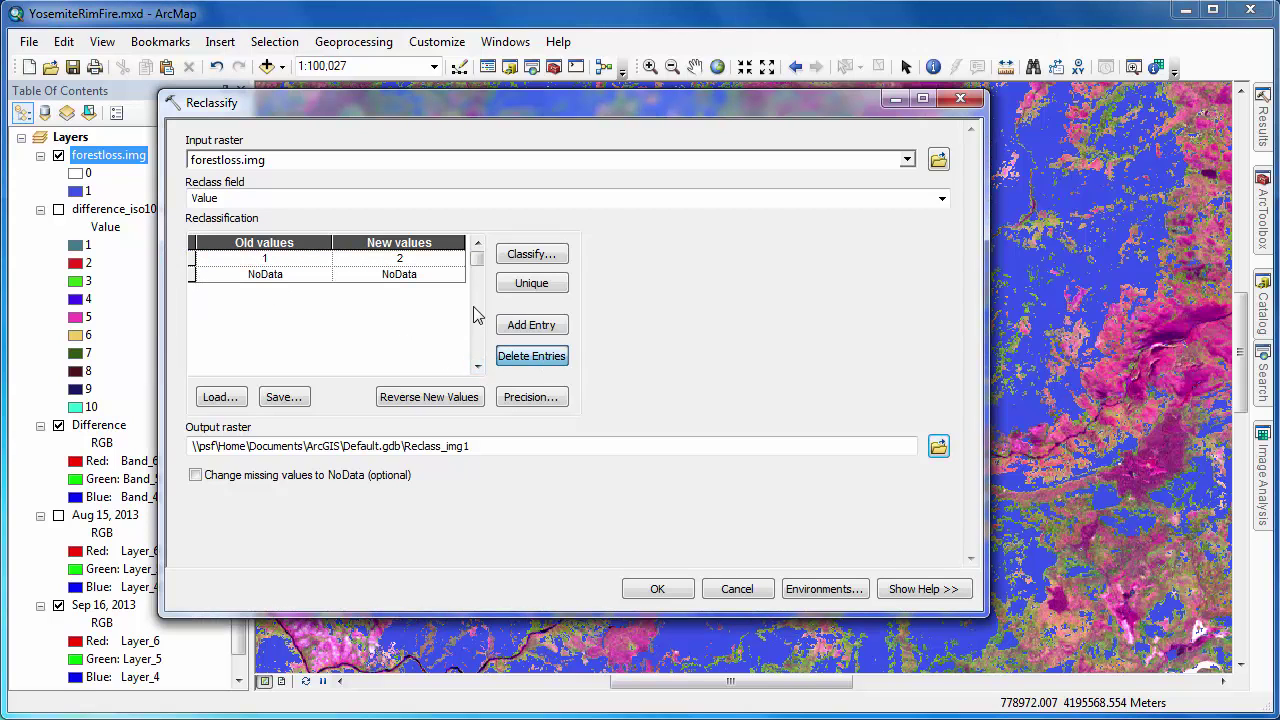
click(393, 259)
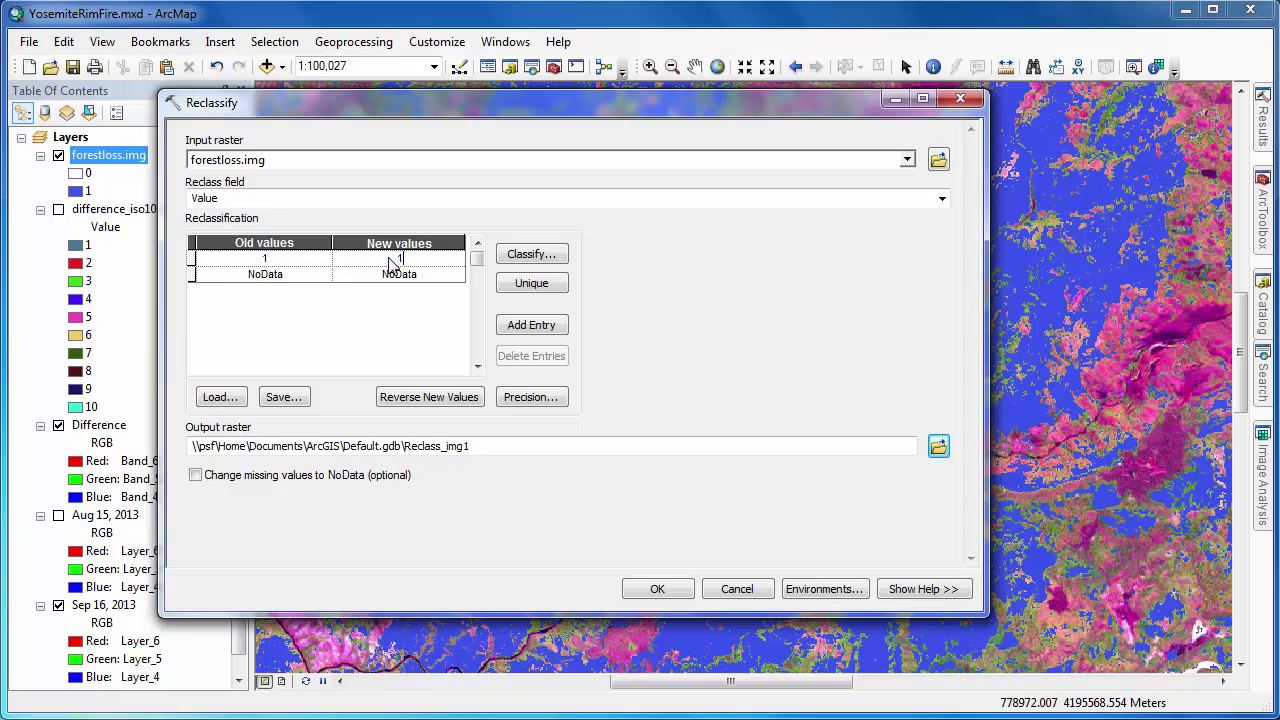
click(196, 476)
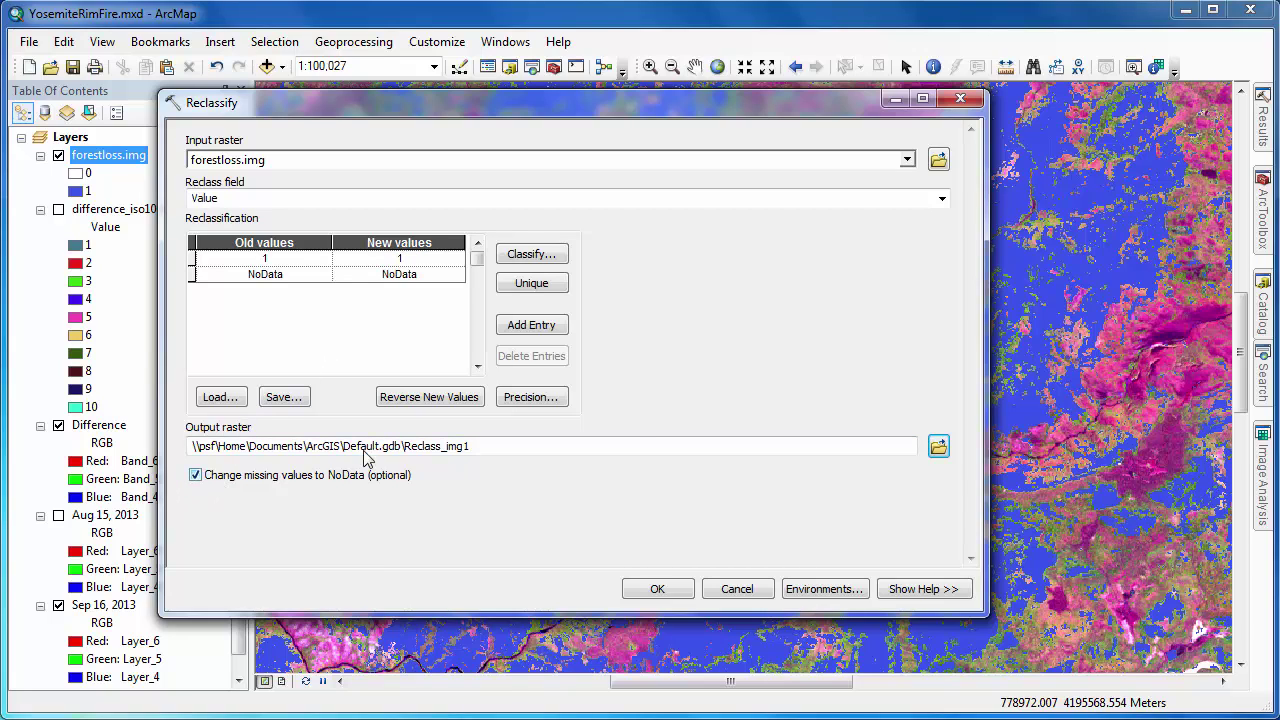
Save the reclassified output as forestloss2.img and hide the original forestloss.img.
click(938, 446)
text(forestloss.img)
key(Left)
key(Left)
key(Left)
key(Left)
text(2)
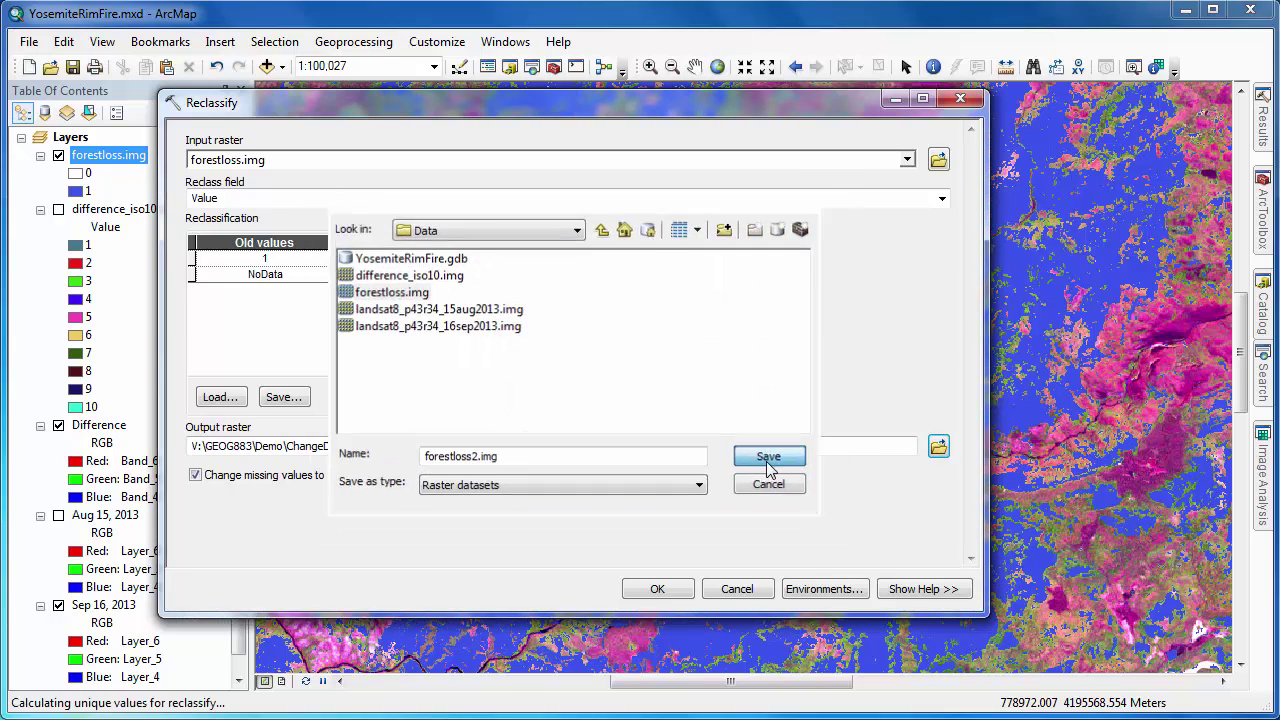
click(766, 463)
click(658, 589)
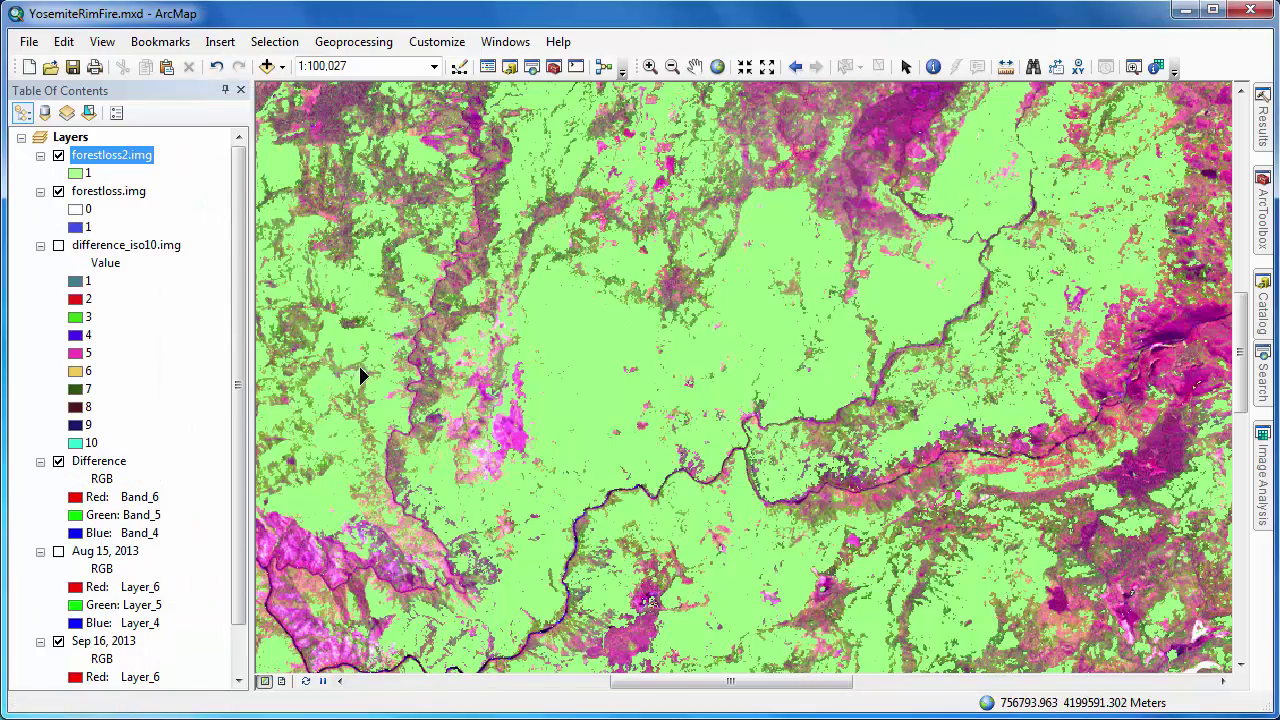
click(58, 192)
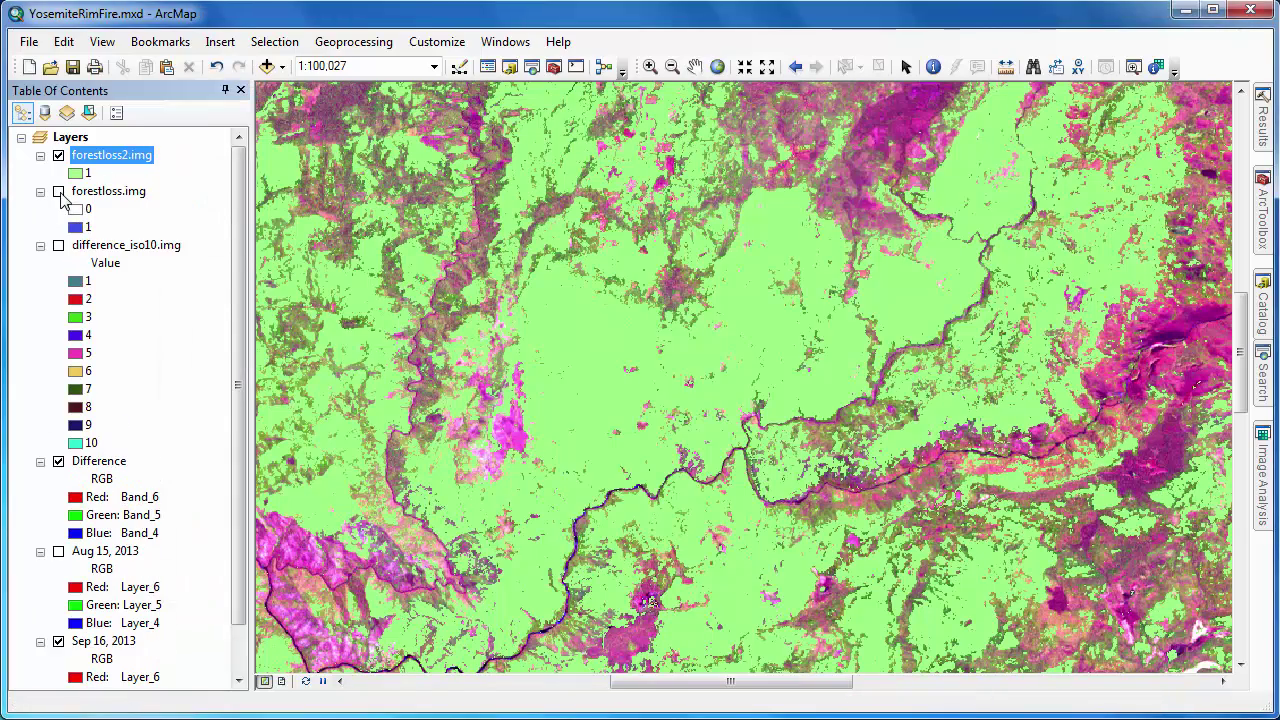
Run Raster to Polygon on forestloss2.img, saving the output as ForestLoss in YosemiteRimFire.gdb.
click(1260, 230)
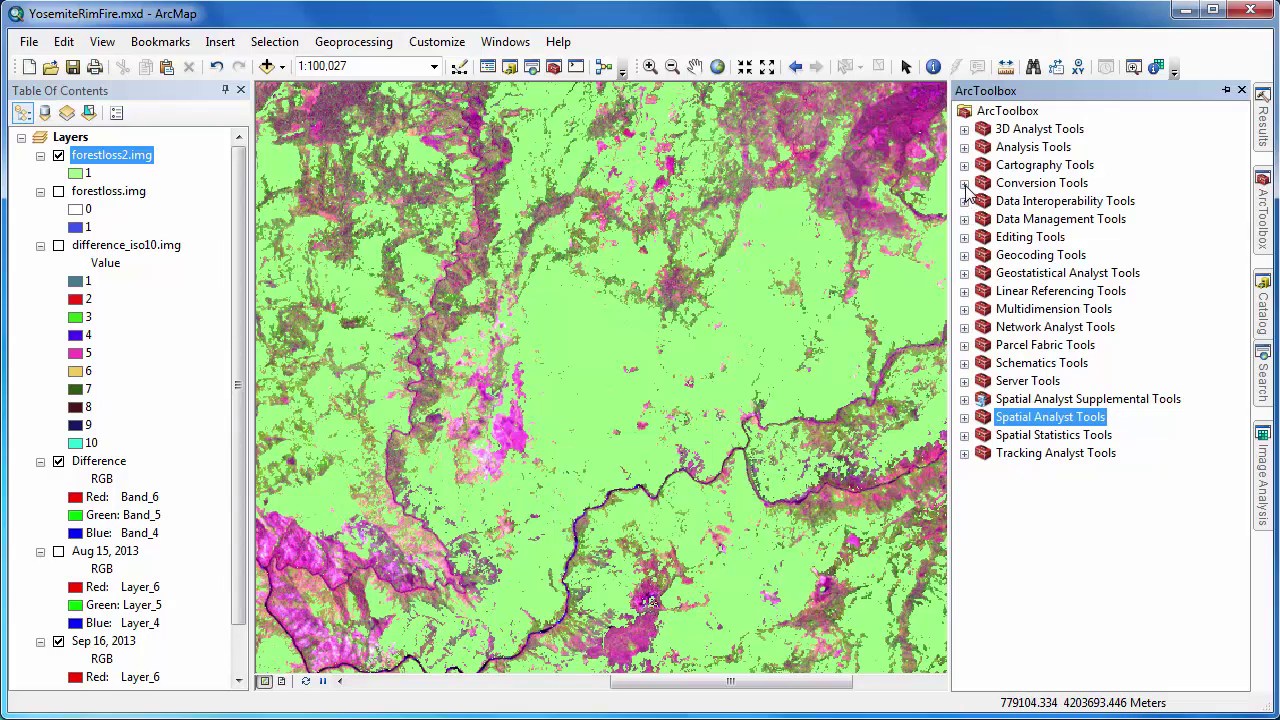
click(964, 184)
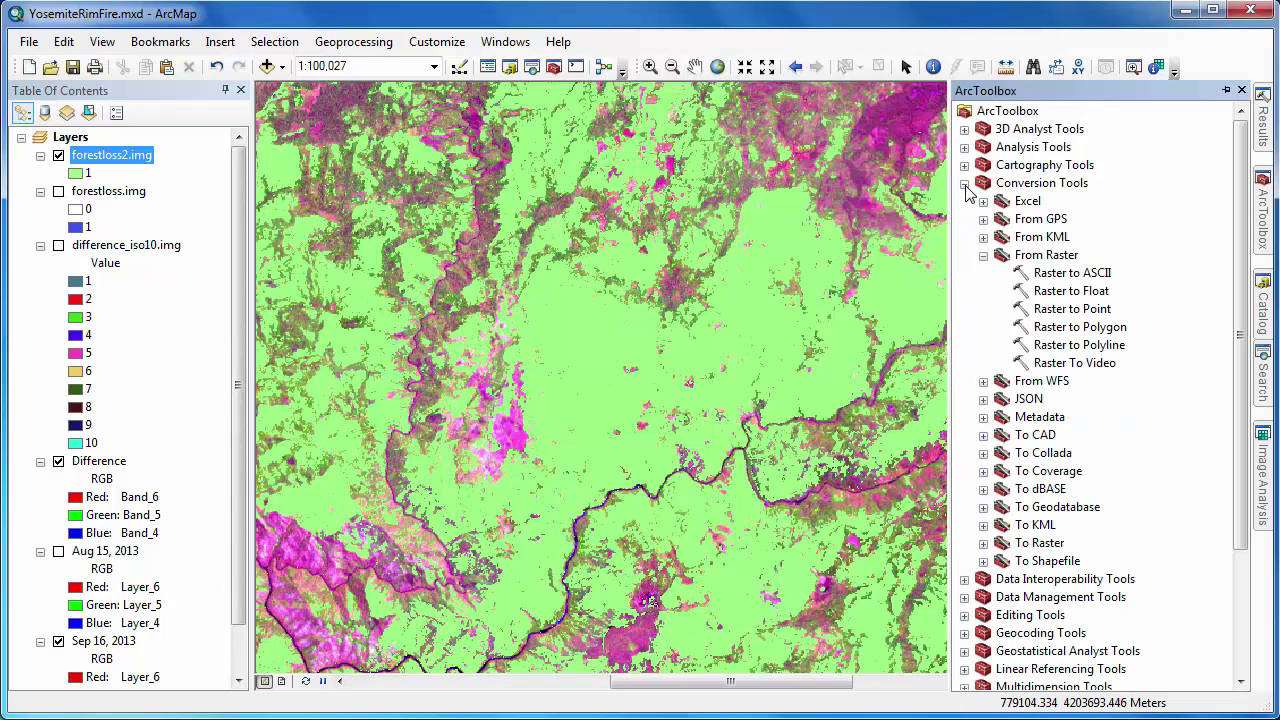
double_click(1068, 334)
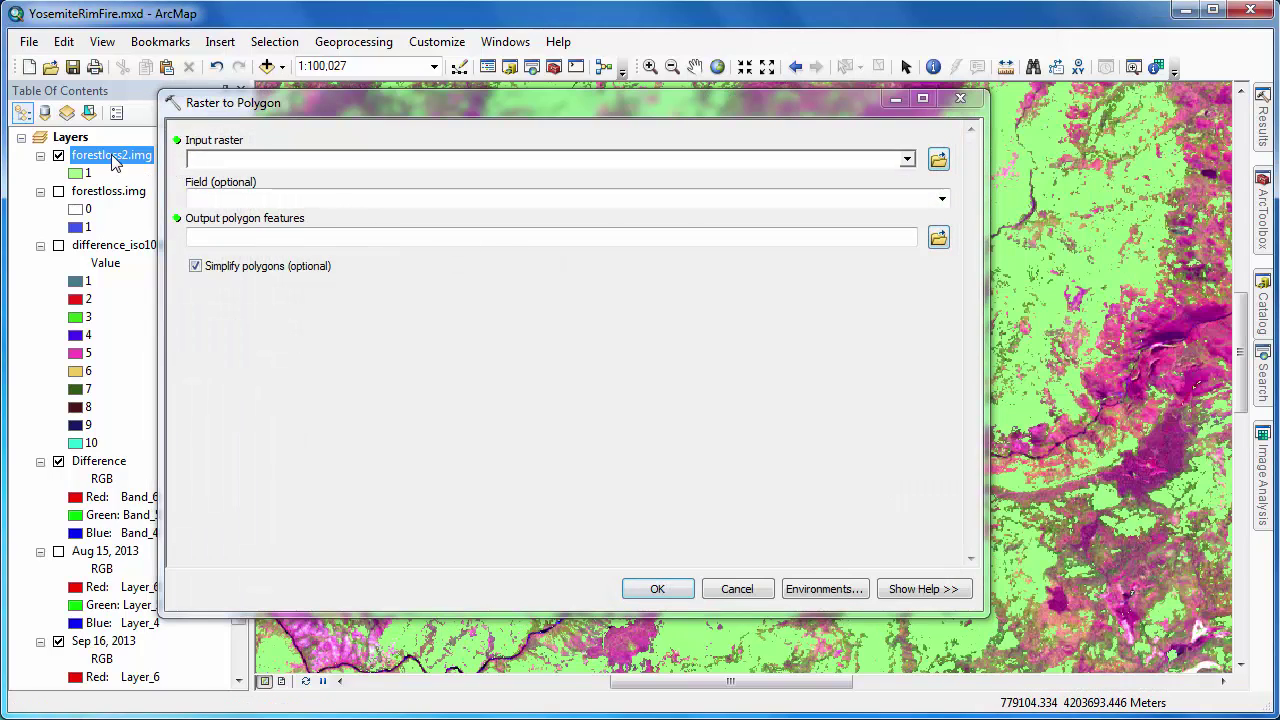
drag(115, 157, 210, 168)
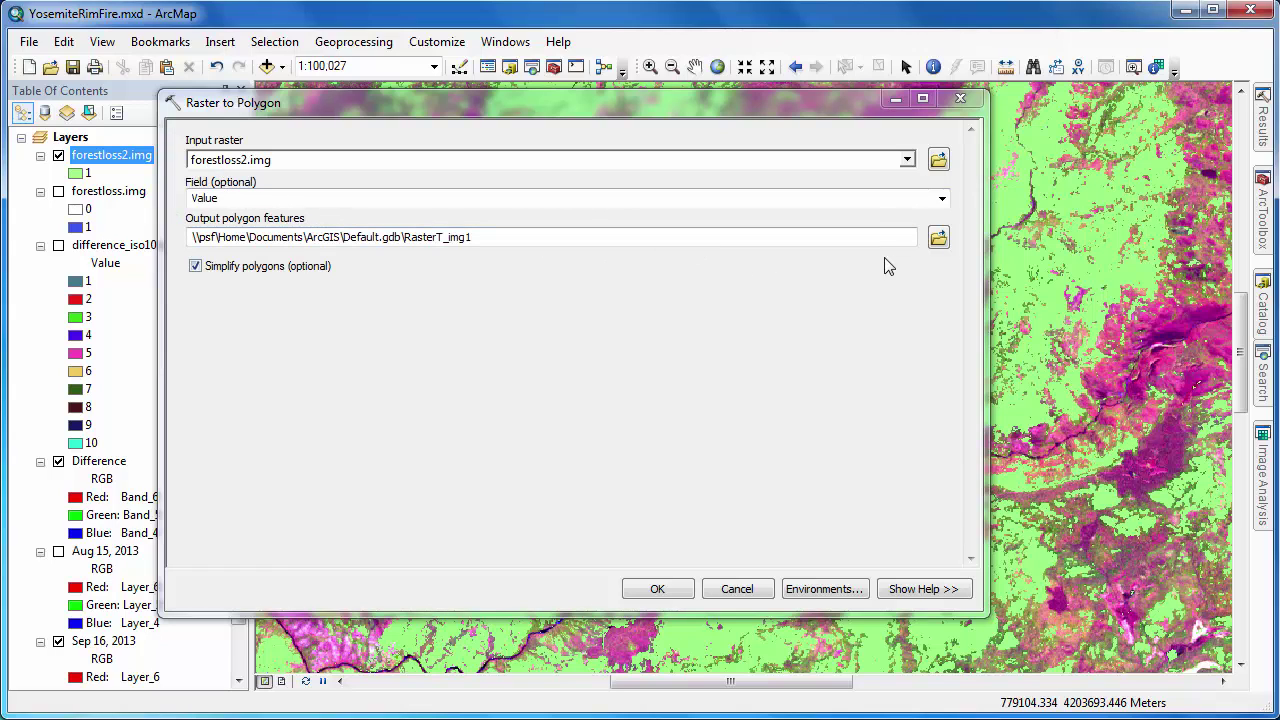
click(938, 240)
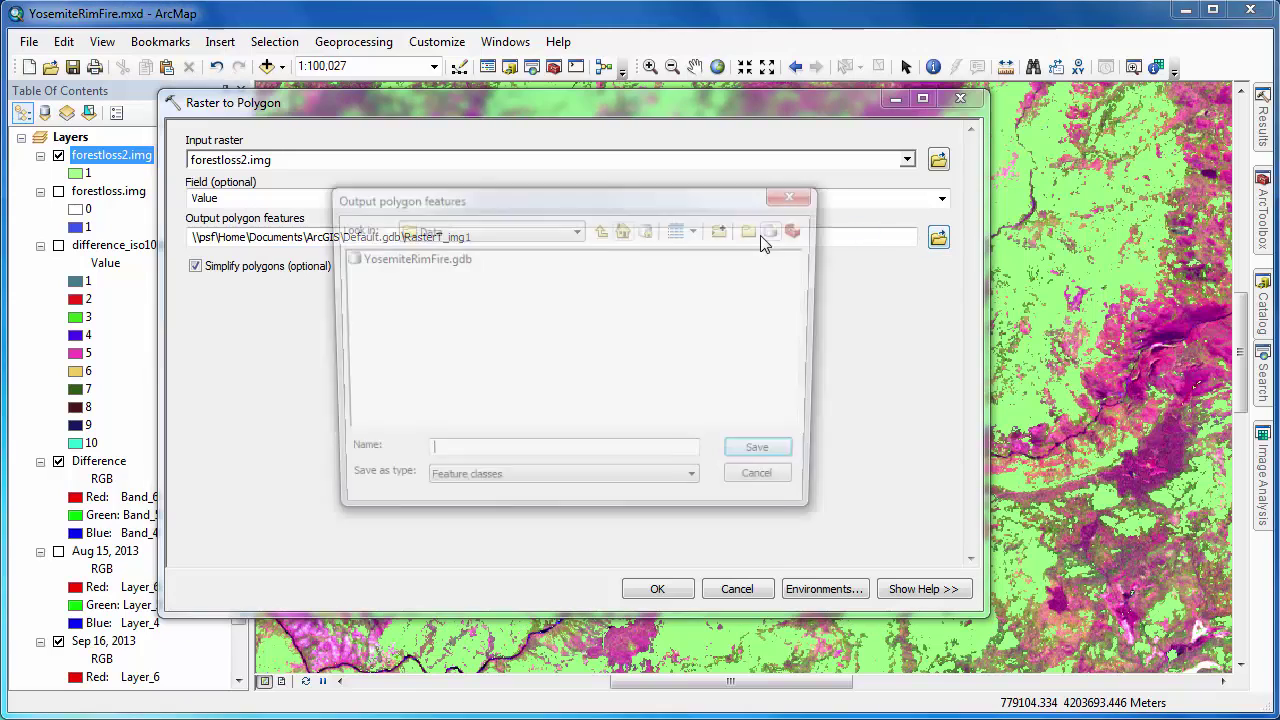
double_click(415, 262)
text(ForestLoss)
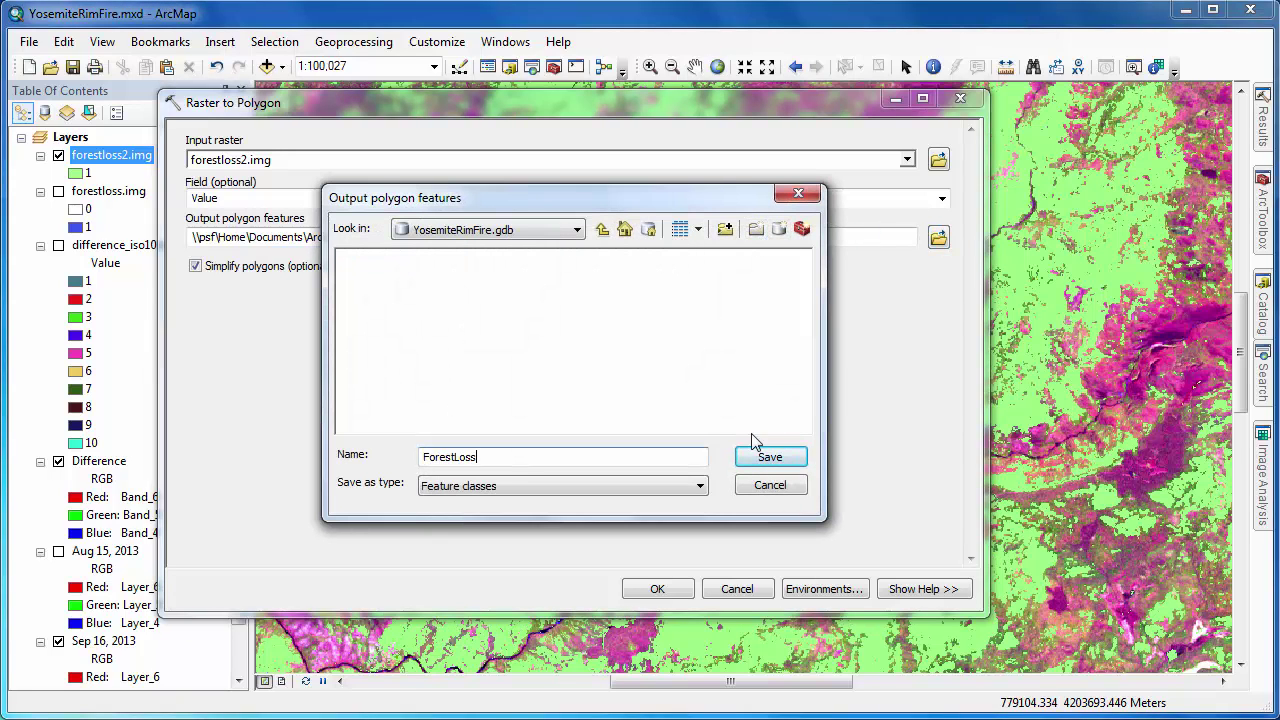
click(759, 456)
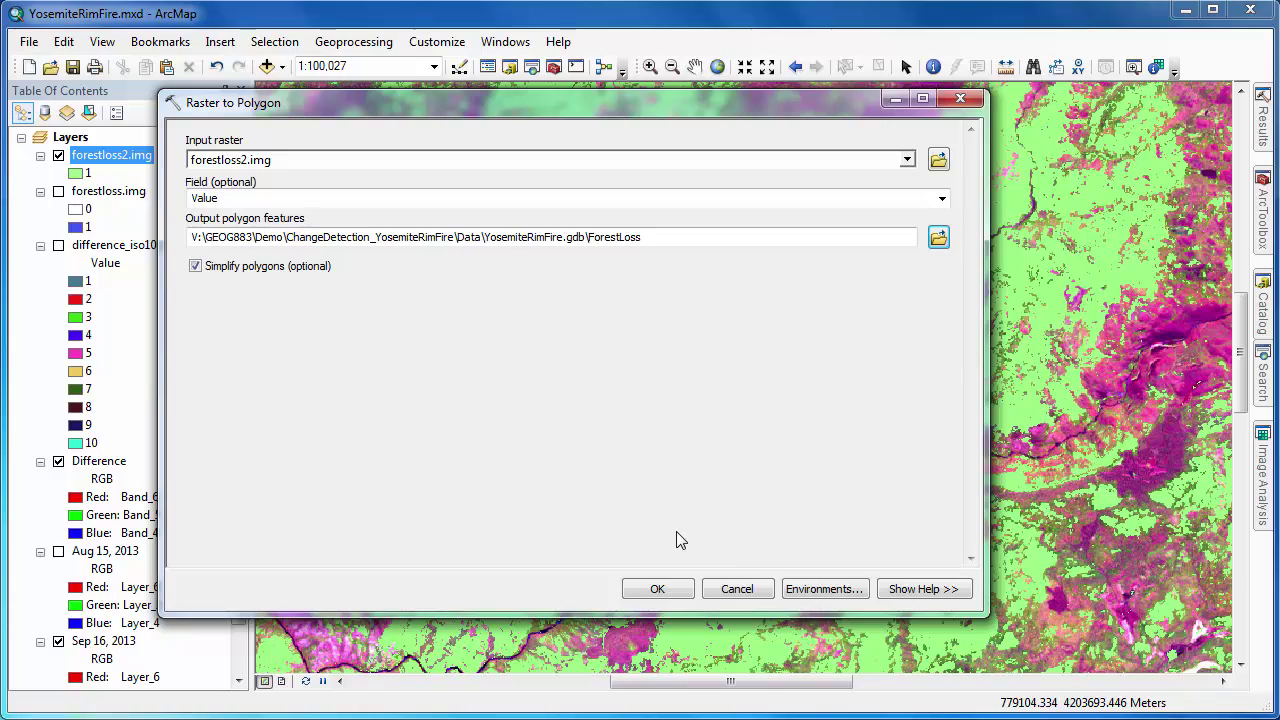
click(655, 588)
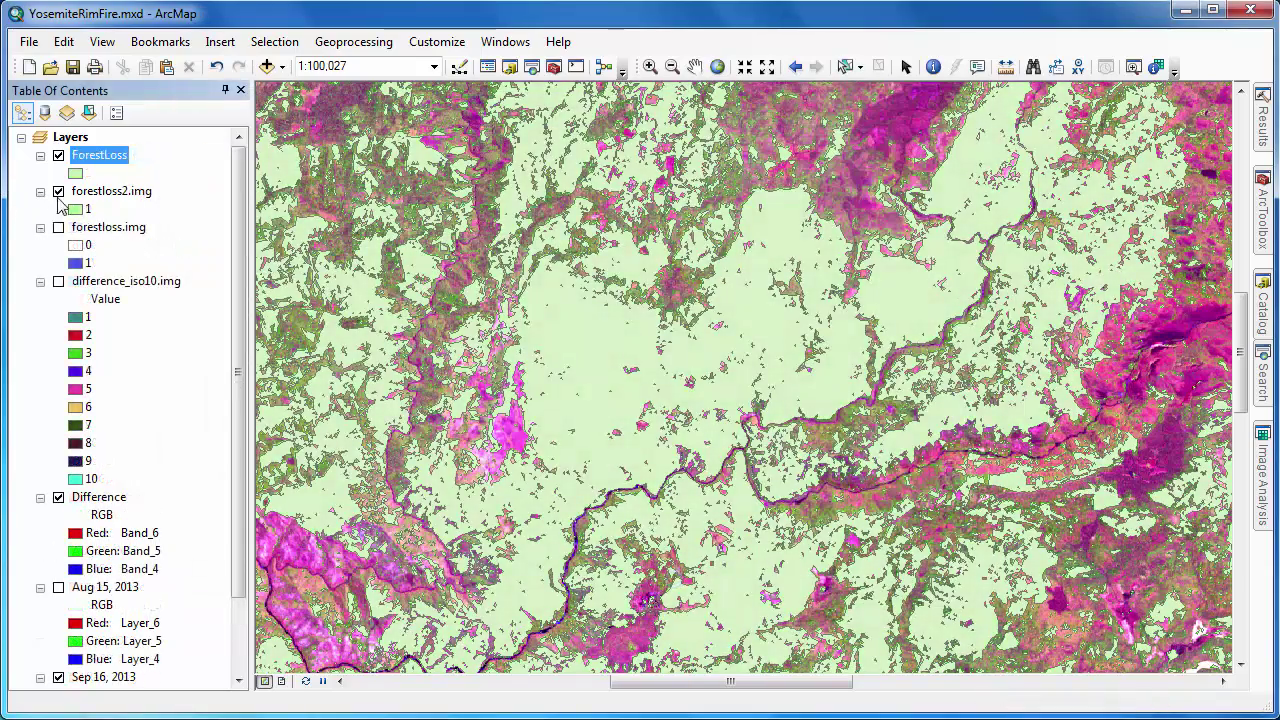
Hide forestloss2.img, draw ForestLoss as hollow polygons with outline width 2, and open its attribute table.
click(59, 189)
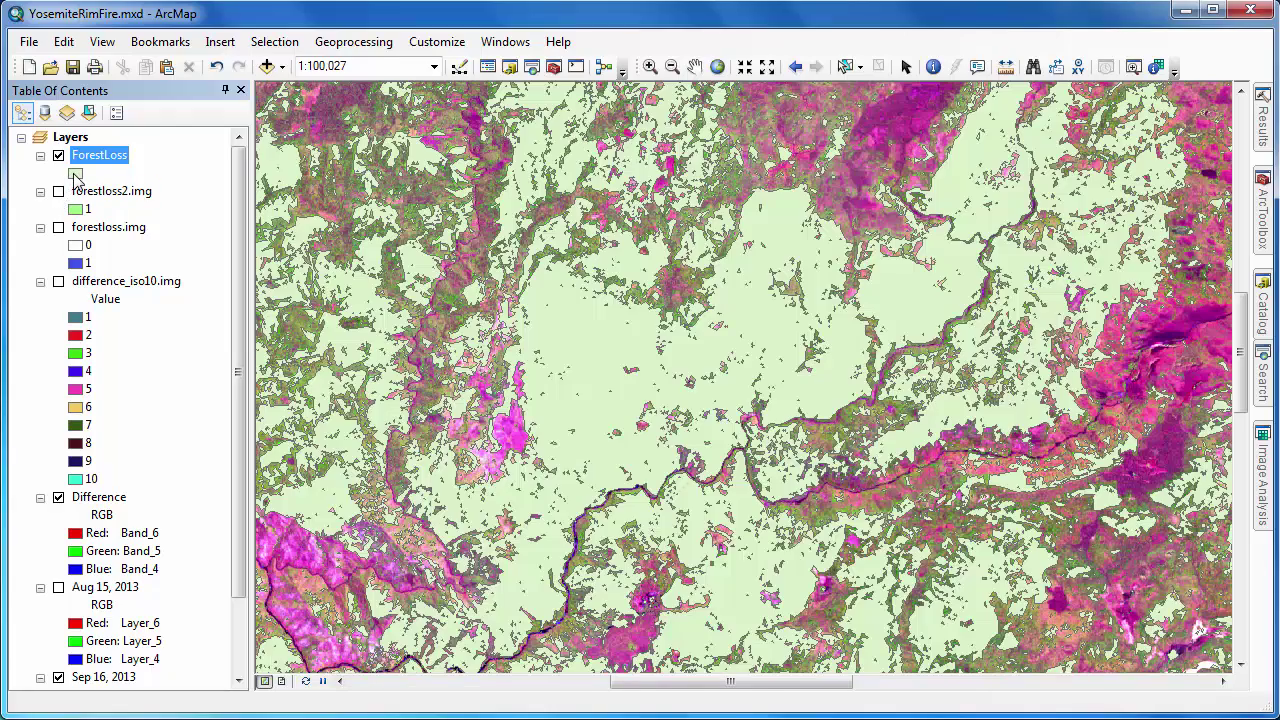
click(76, 174)
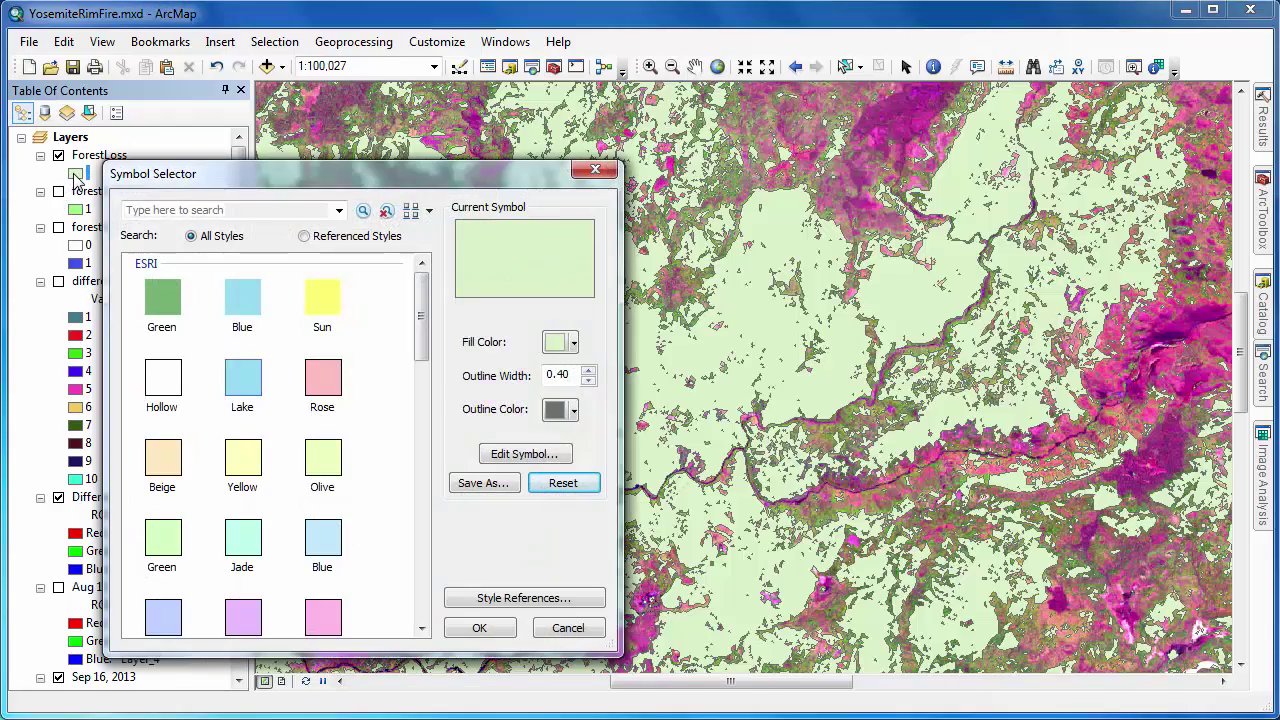
click(172, 383)
double_click(560, 374)
text(2)
click(479, 627)
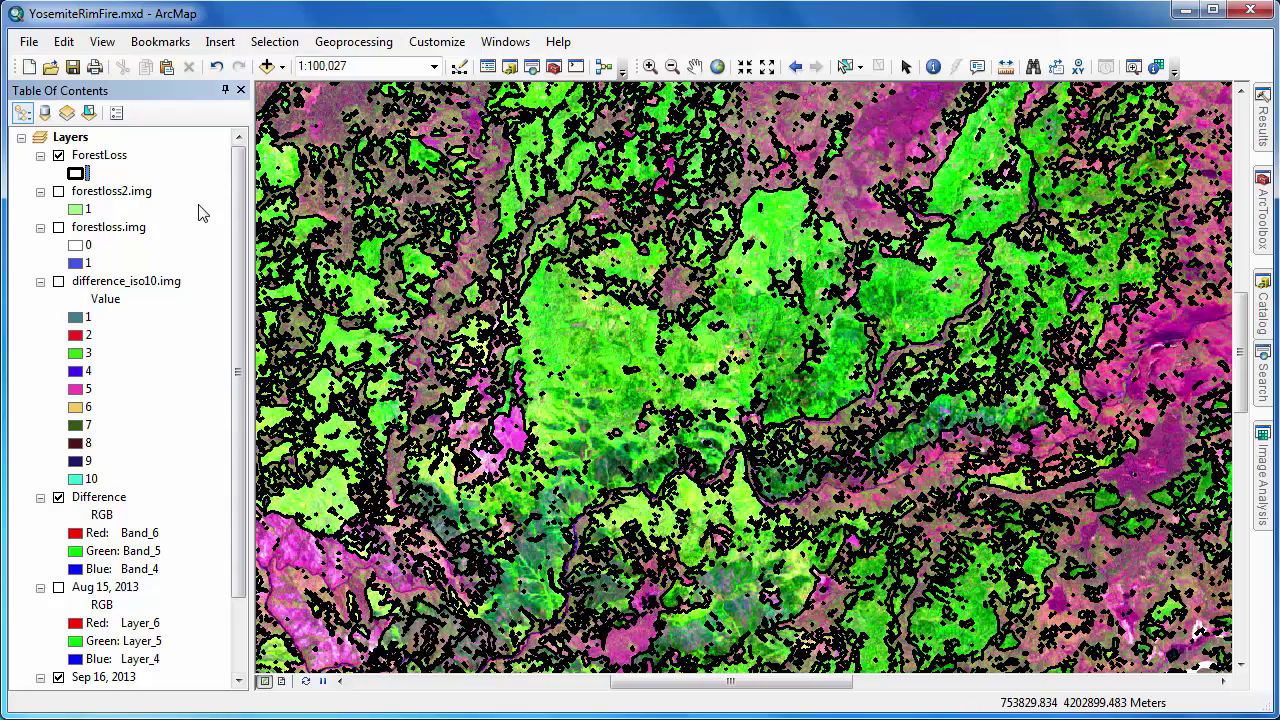
right_click(120, 158)
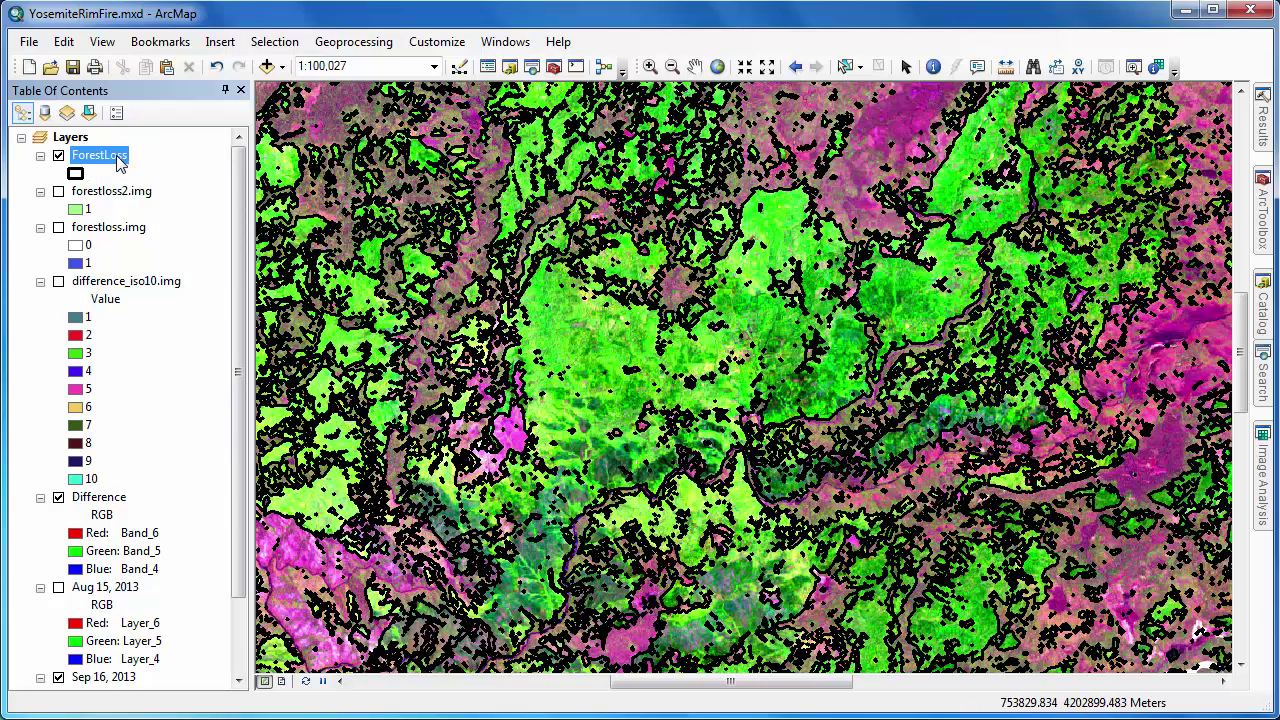
click(171, 210)
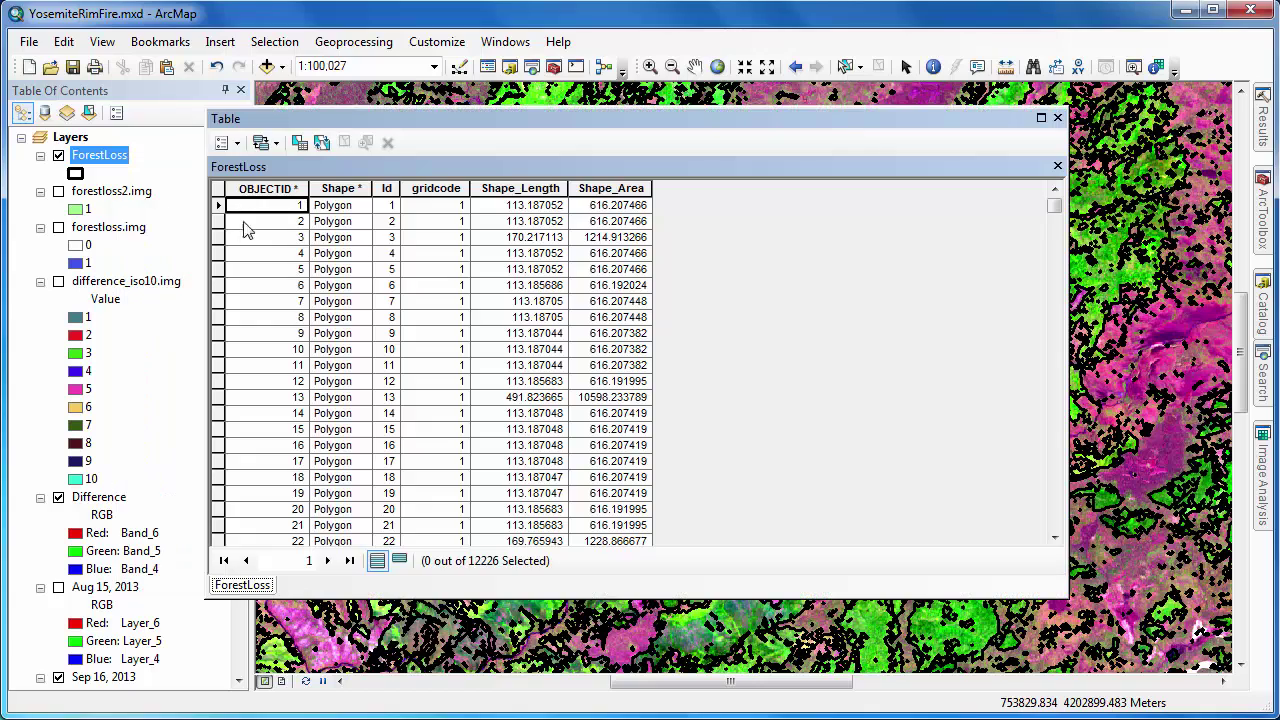
Show the Statistics summary for the Shape_Area field of the 12226 ForestLoss polygons.
right_click(591, 189)
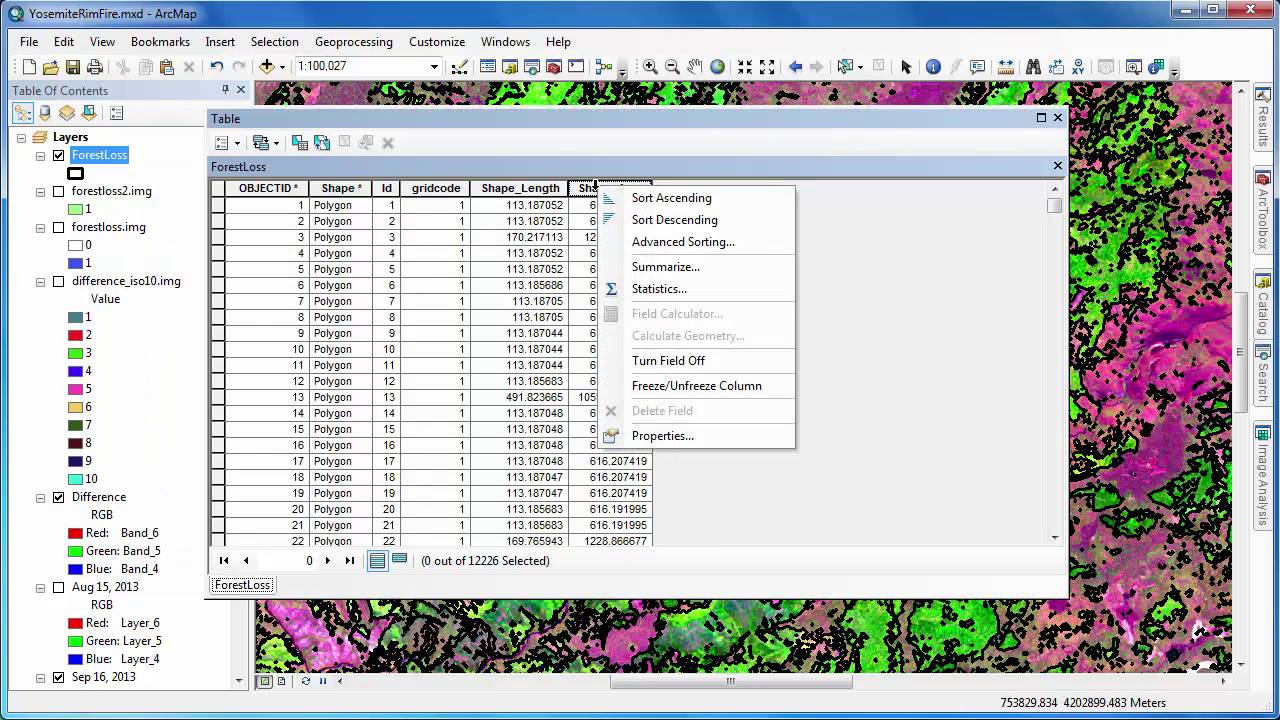
click(652, 289)
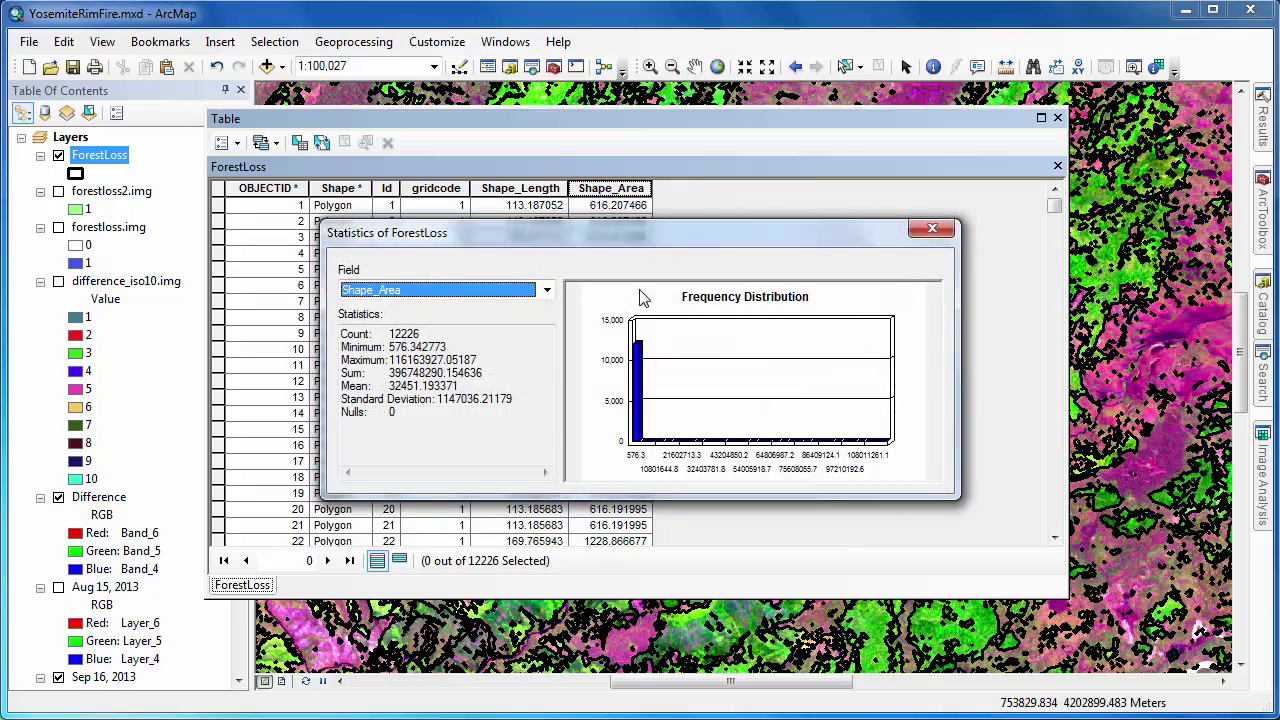